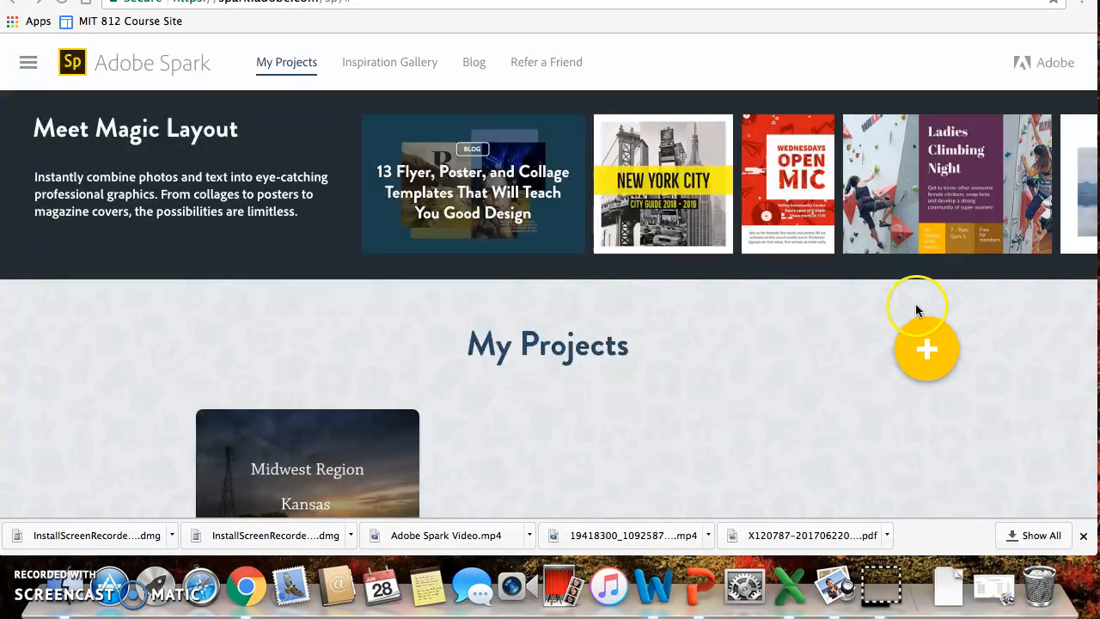
# Step: Start a new video project, choosing the third listed Google account to sign in
pyautogui.click(926, 348)
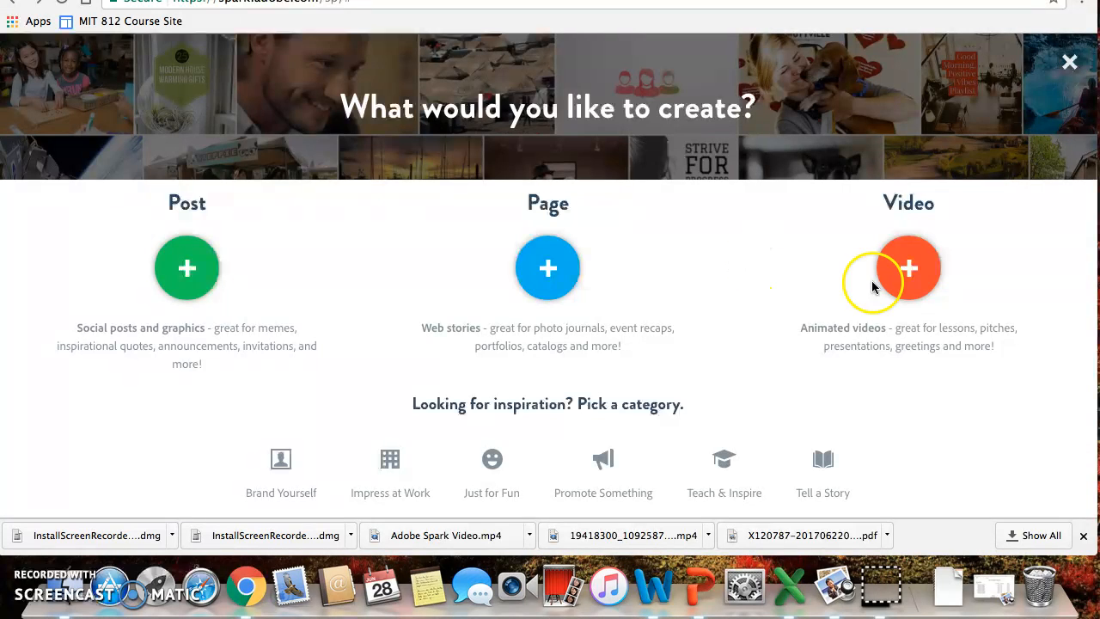
pyautogui.click(911, 269)
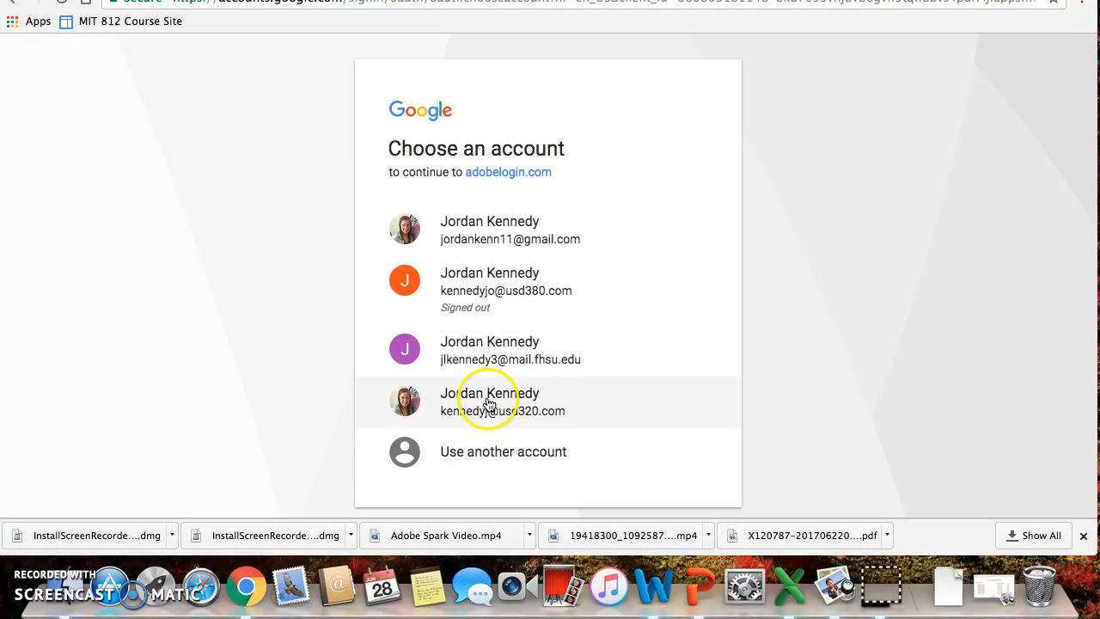
pyautogui.click(496, 347)
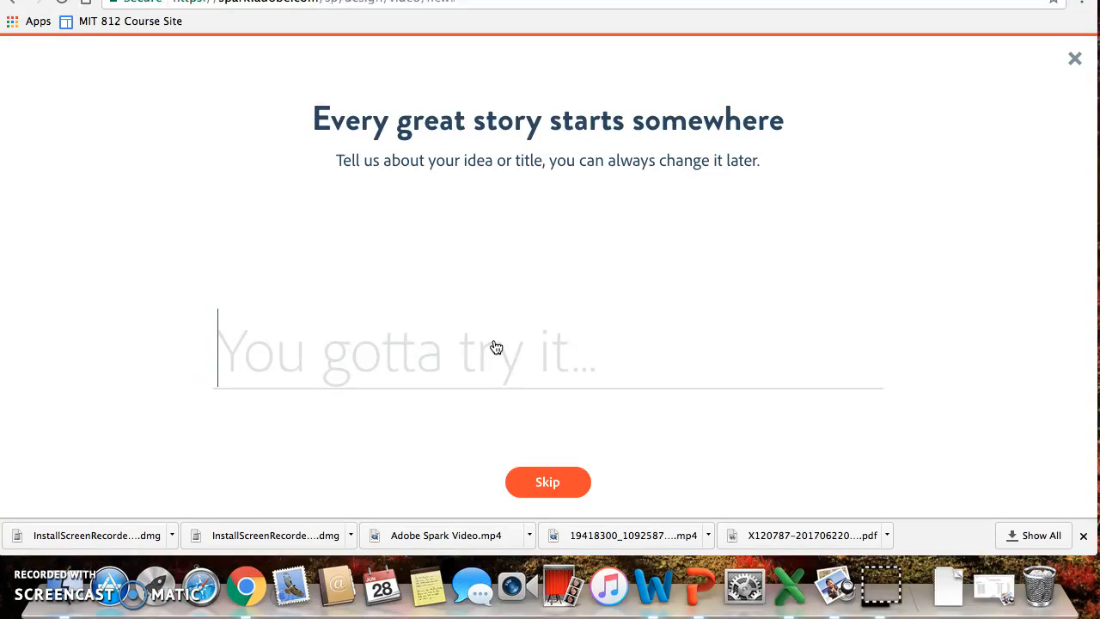
# Step: Title the video "Midwest Region - Your State" and continue to the story templates
pyautogui.write('Mid')
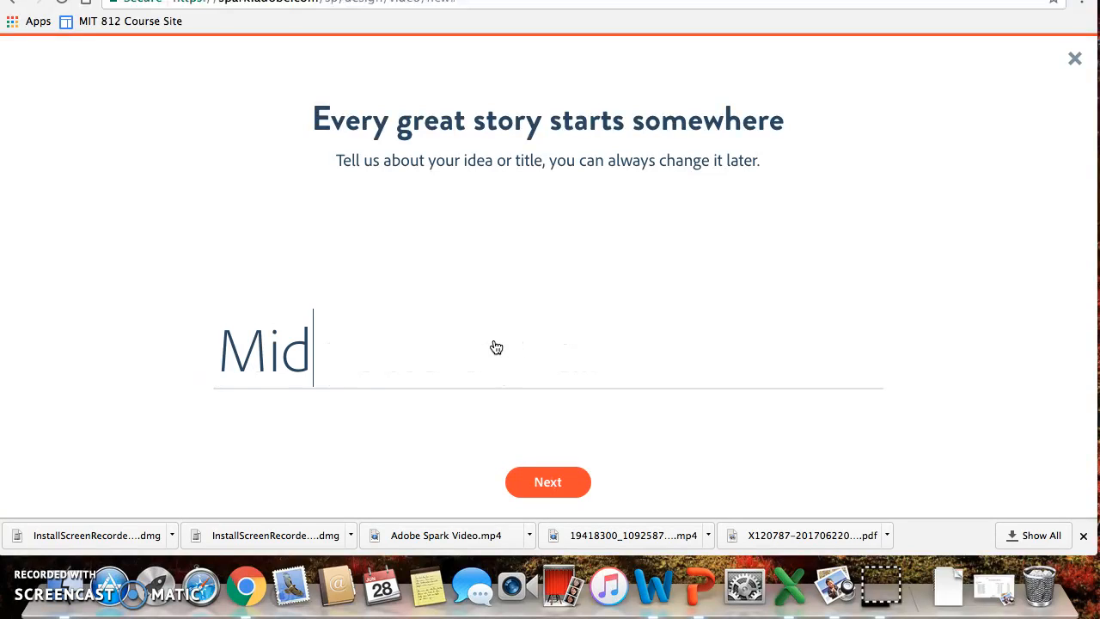
pyautogui.write('west Region ')
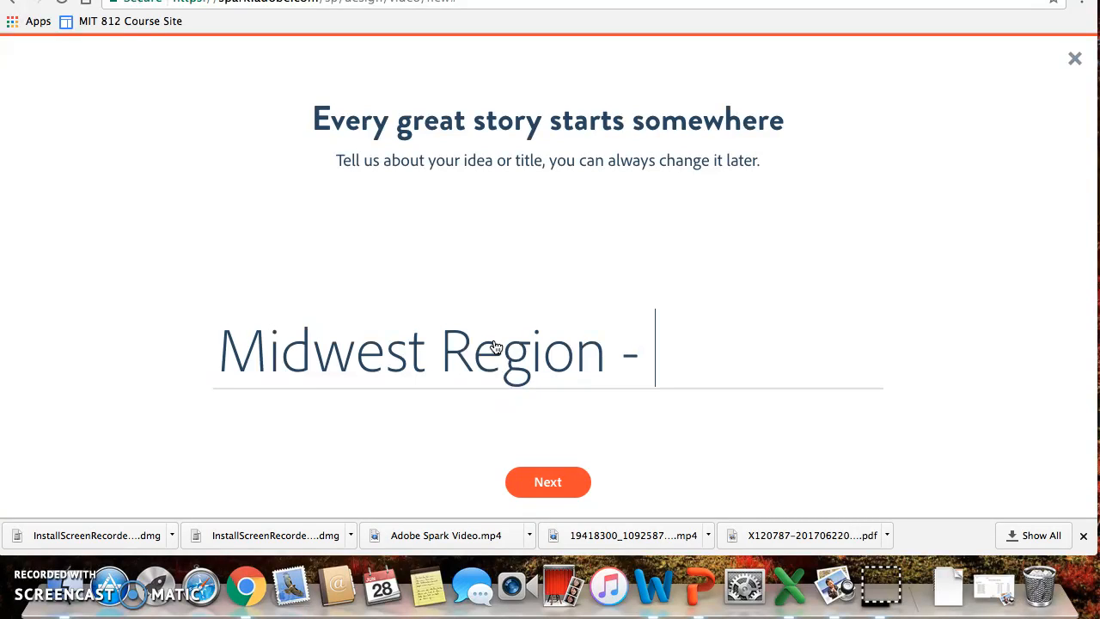
pyautogui.write('- Your State')
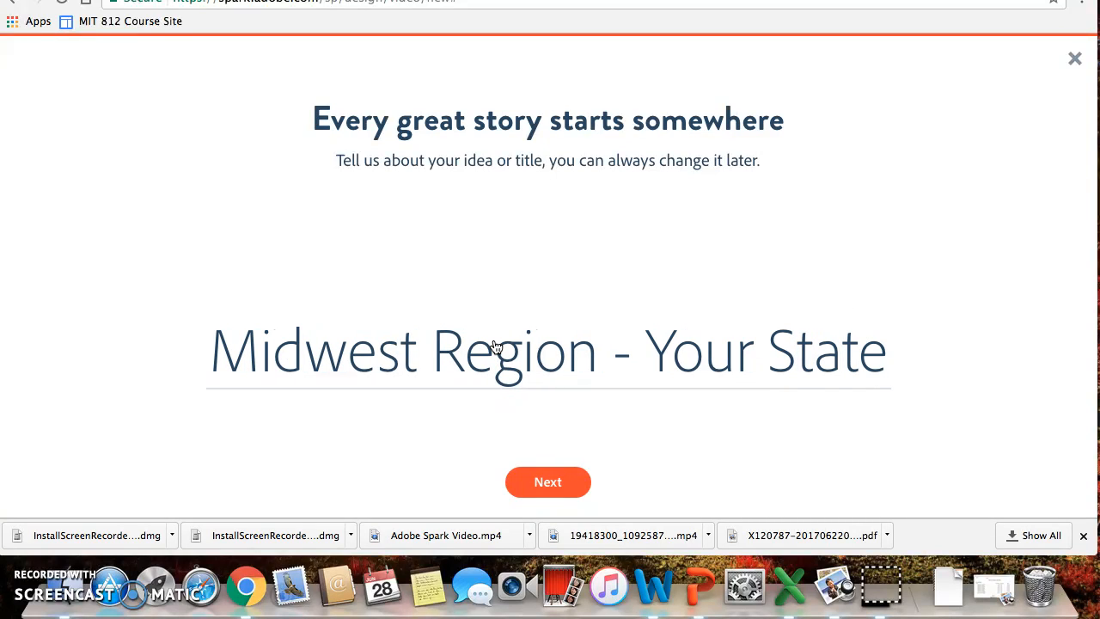
pyautogui.click(340, 245)
pyautogui.click(560, 481)
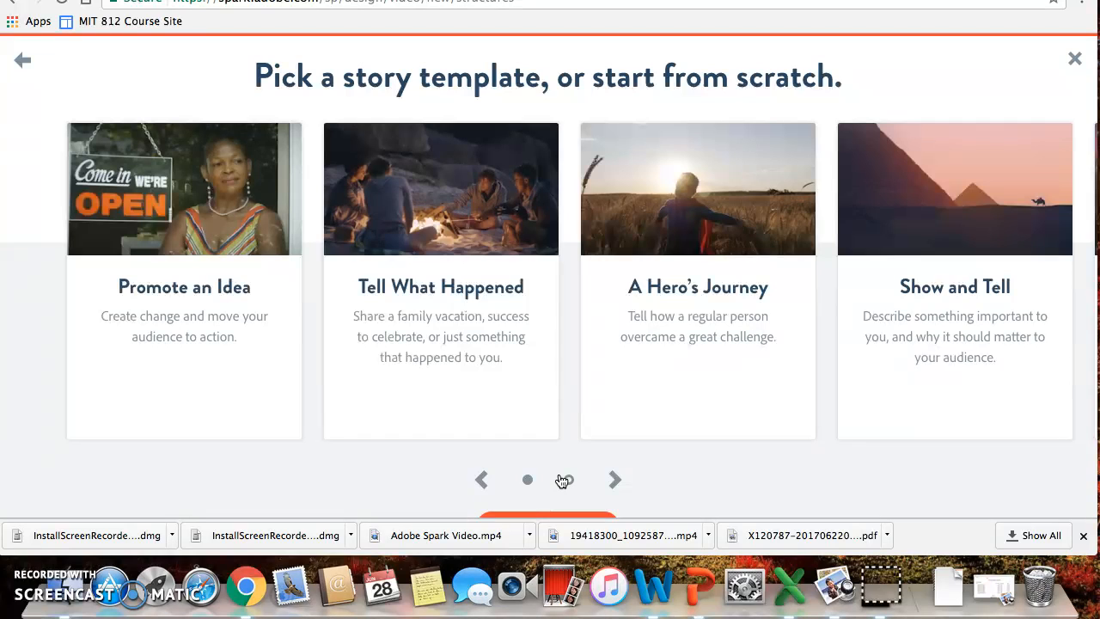
# Step: Pick the Make Up My Own story template and dismiss the quick-tips tutorial
pyautogui.click(614, 480)
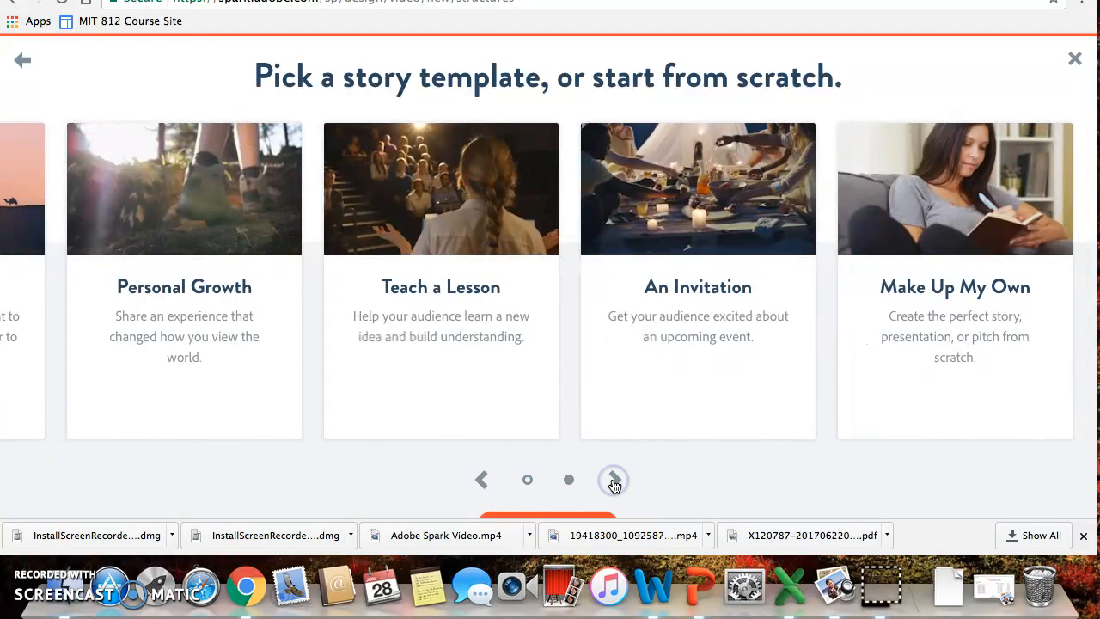
pyautogui.moveTo(606, 292)
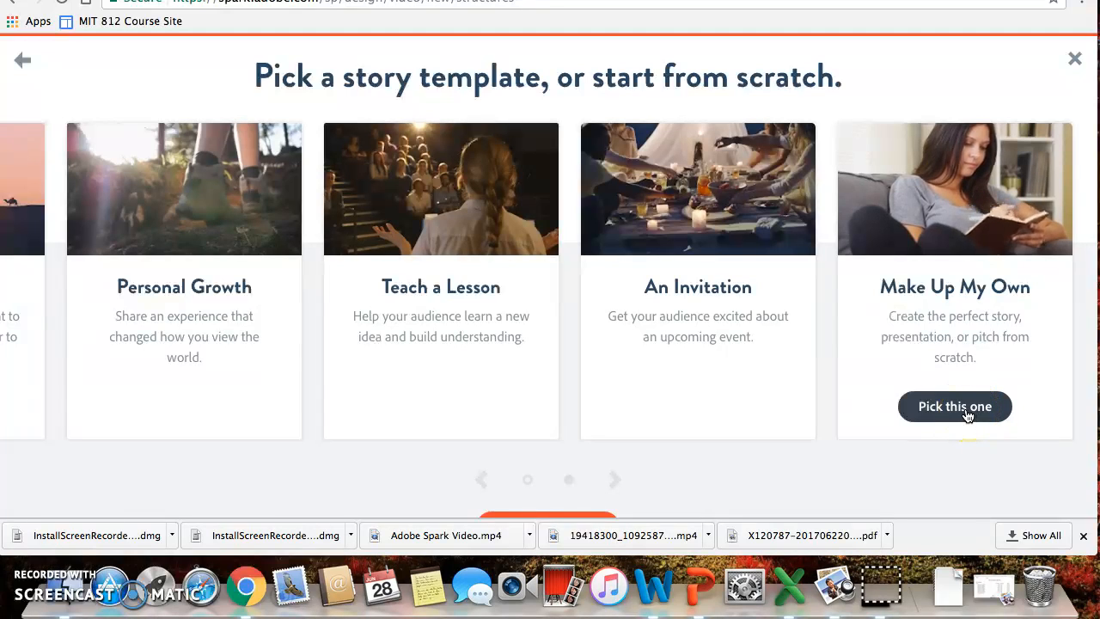
pyautogui.click(967, 415)
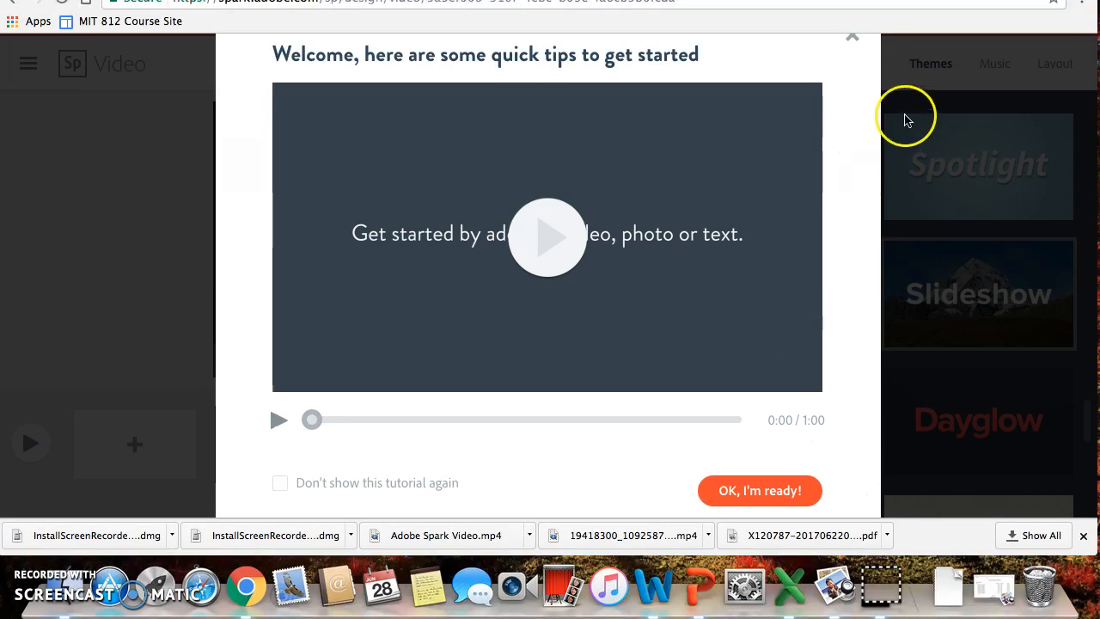
pyautogui.click(850, 40)
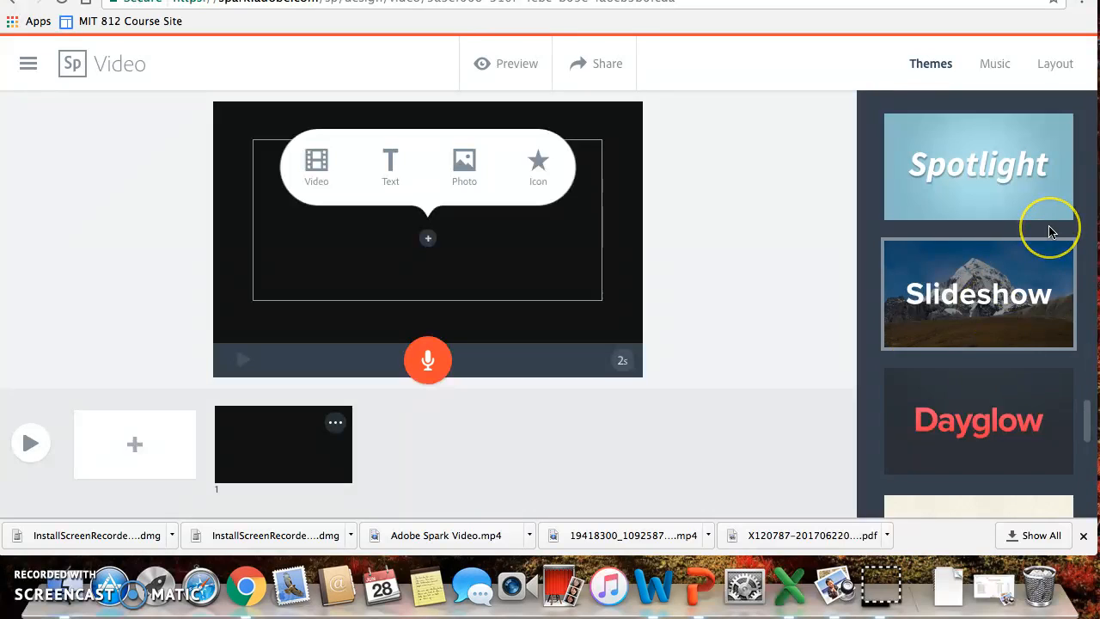
# Step: Browse the available themes and apply the Blueprint theme to the video
pyautogui.scroll(-3, 1049, 229)
pyautogui.scroll(-5, 1049, 232)
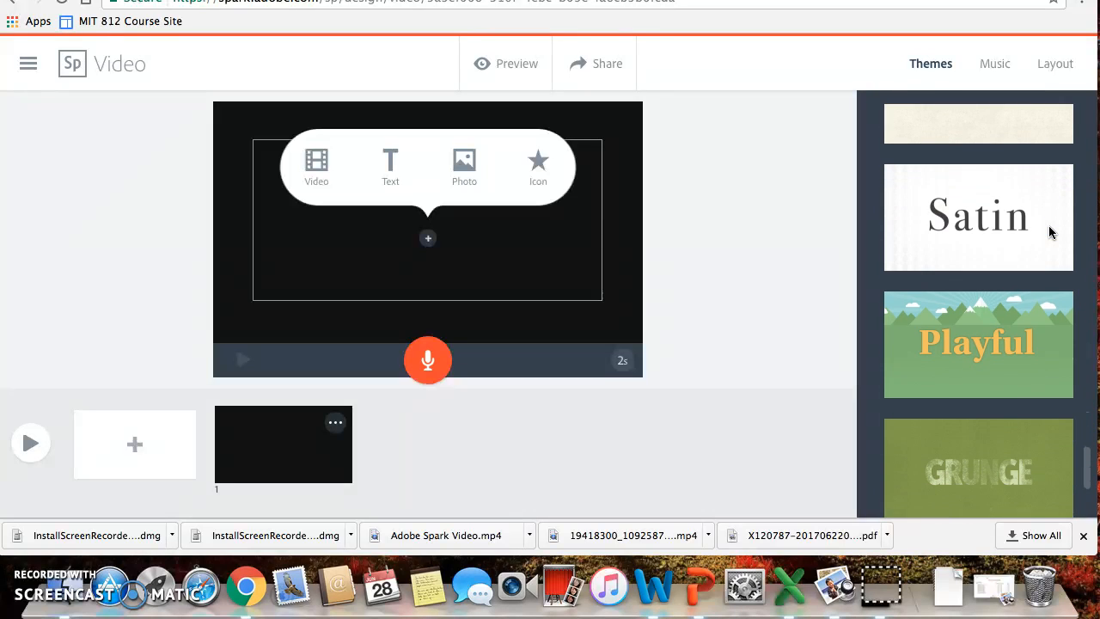
pyautogui.scroll(10, 1049, 232)
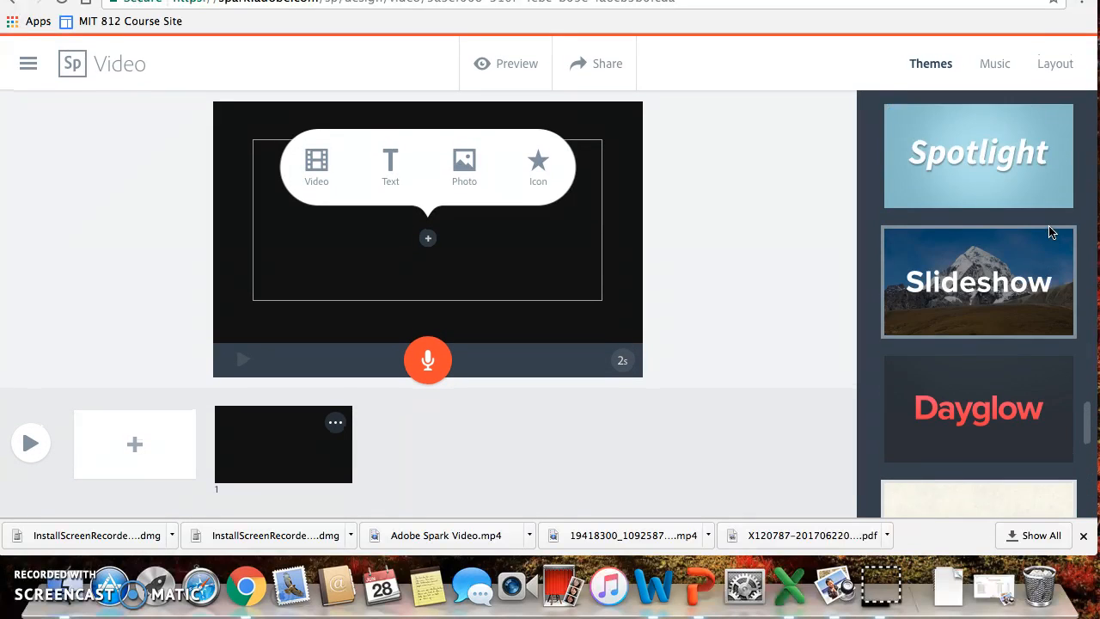
pyautogui.scroll(2, 1050, 232)
pyautogui.scroll(-2, 1050, 232)
pyautogui.scroll(2, 1049, 232)
pyautogui.scroll(15, 1050, 232)
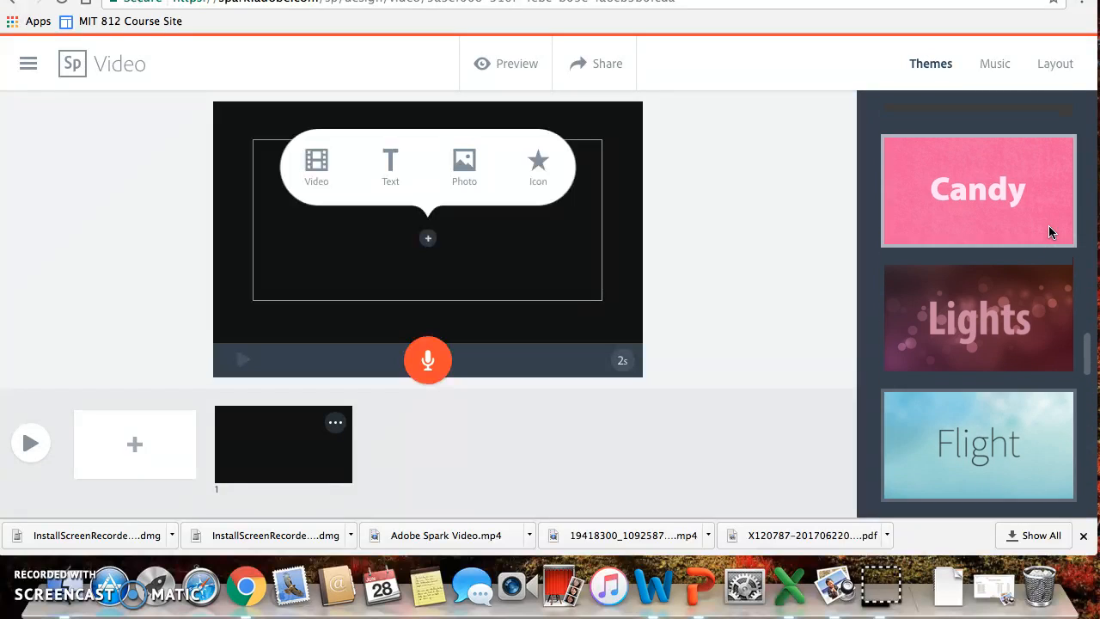
pyautogui.scroll(10, 1050, 232)
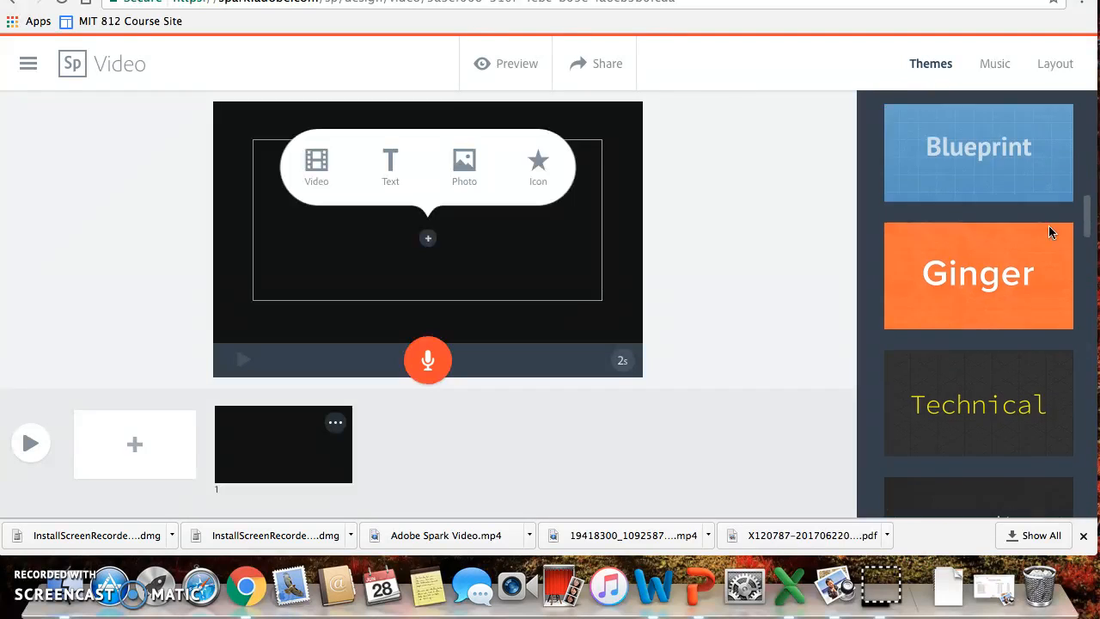
pyautogui.scroll(3, 1049, 232)
pyautogui.scroll(-9, 1049, 232)
pyautogui.scroll(-1, 1049, 232)
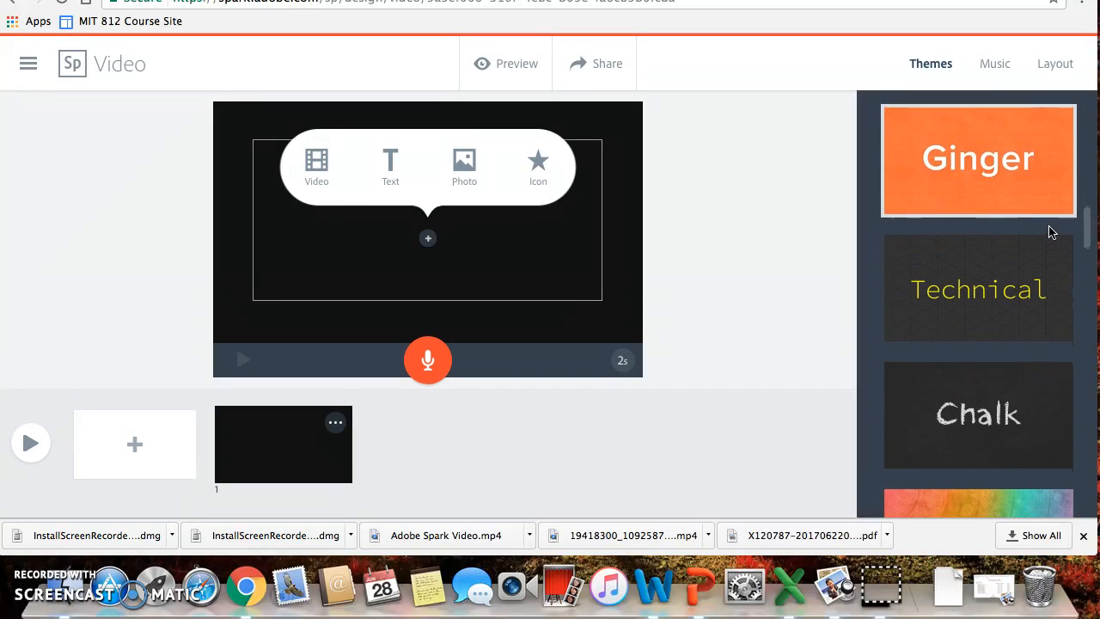
pyautogui.scroll(4, 1049, 232)
pyautogui.click(1014, 298)
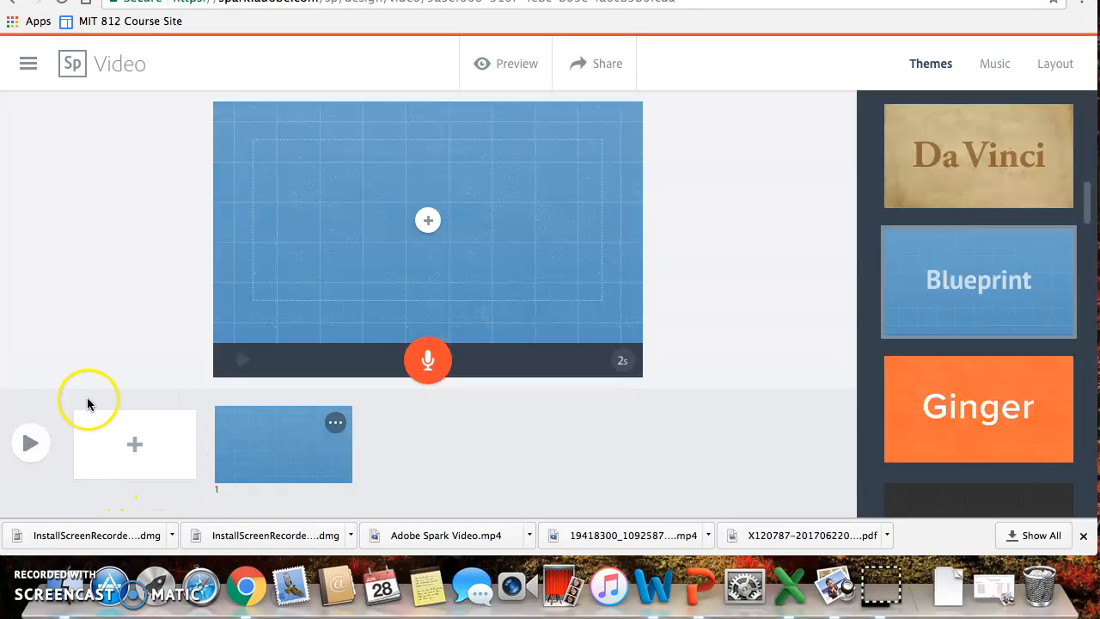
# Step: Add a second slide to the video and return to the first slide
pyautogui.click(136, 443)
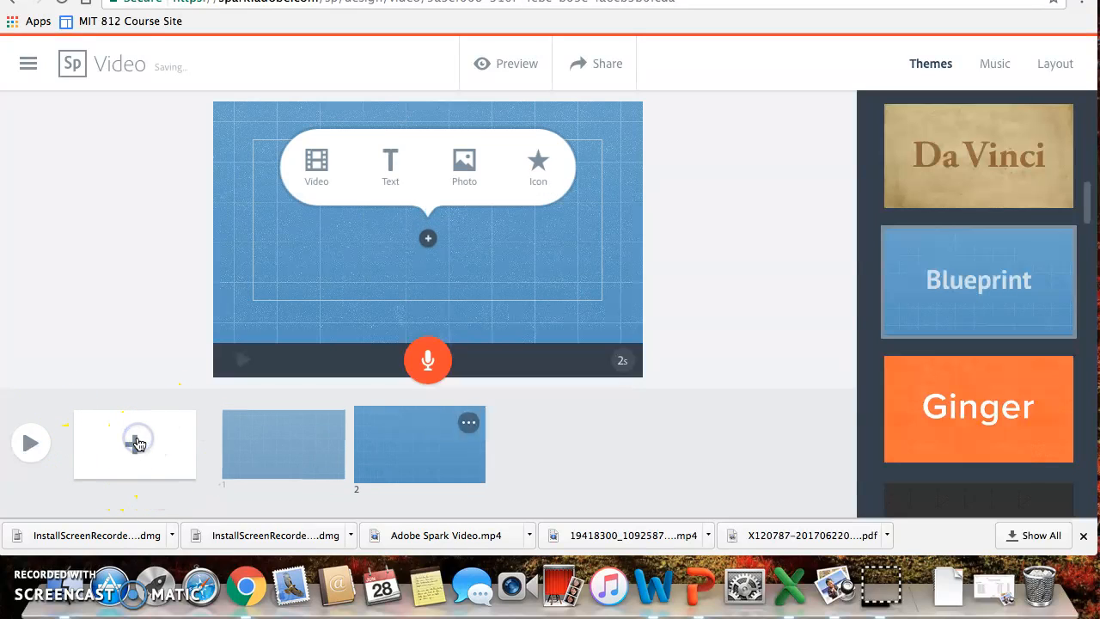
pyautogui.click(23, 447)
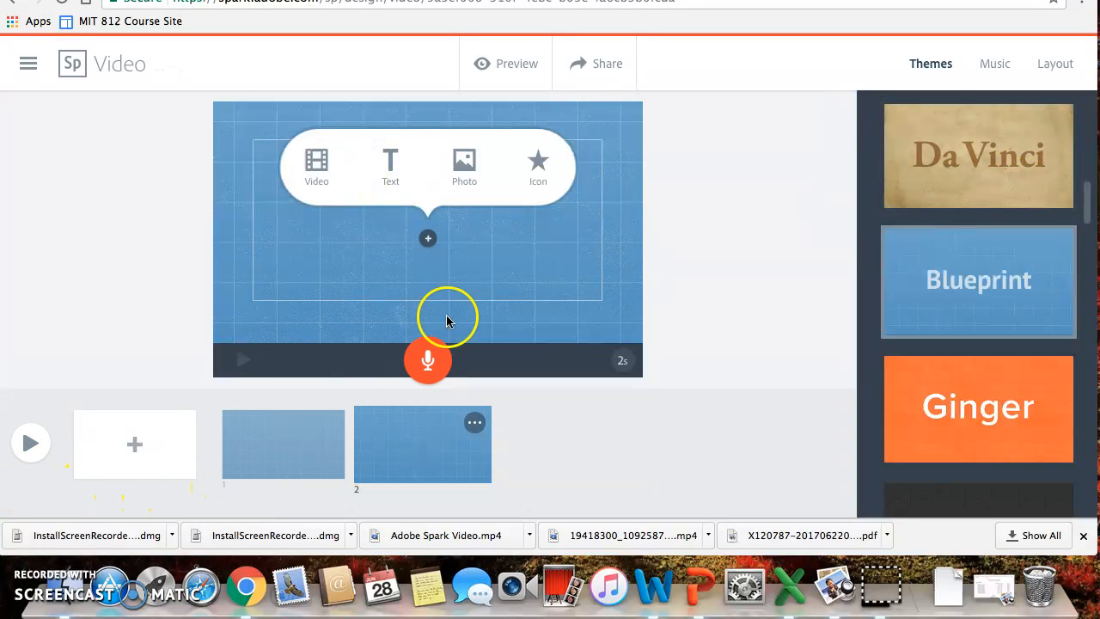
pyautogui.click(289, 442)
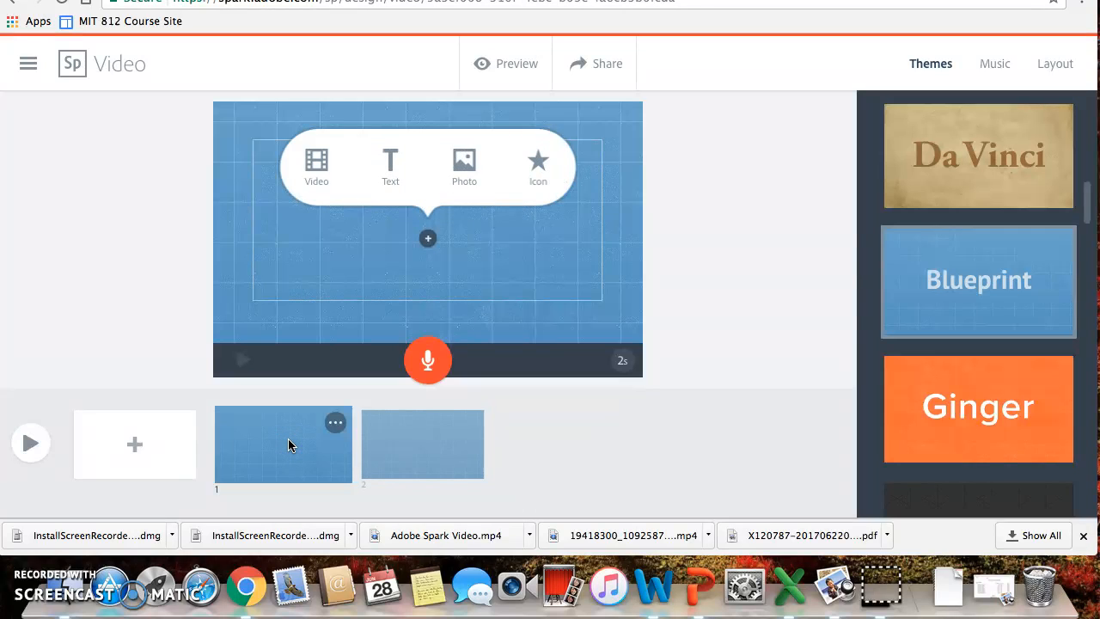
# Step: Set the first slide's duration to 10 seconds
pyautogui.click(624, 367)
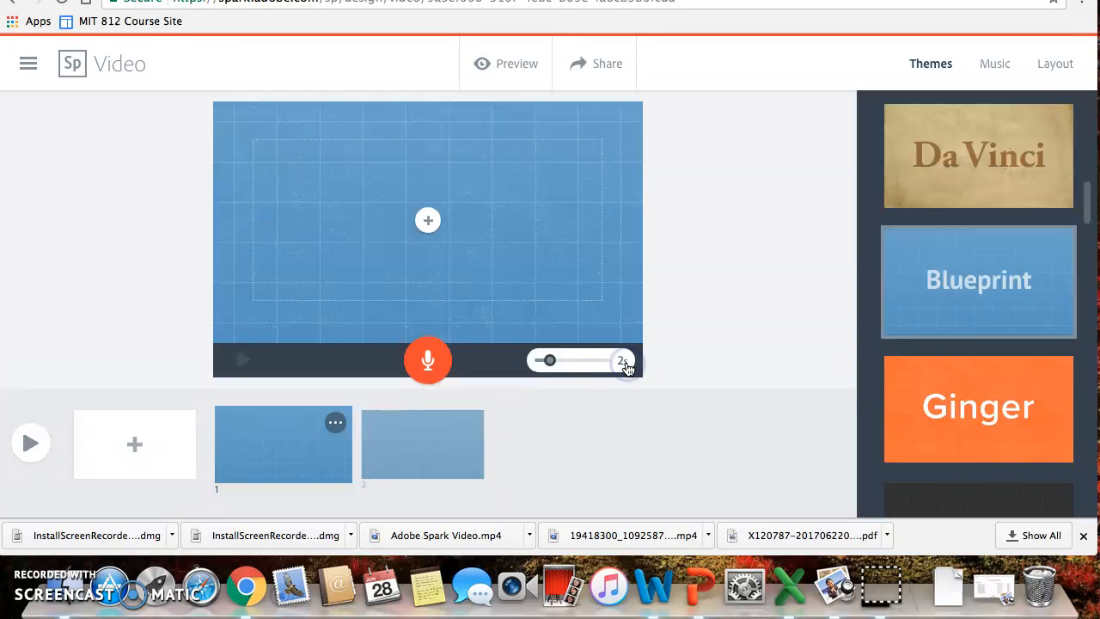
pyautogui.moveTo(555, 364); pyautogui.dragTo(624, 362)
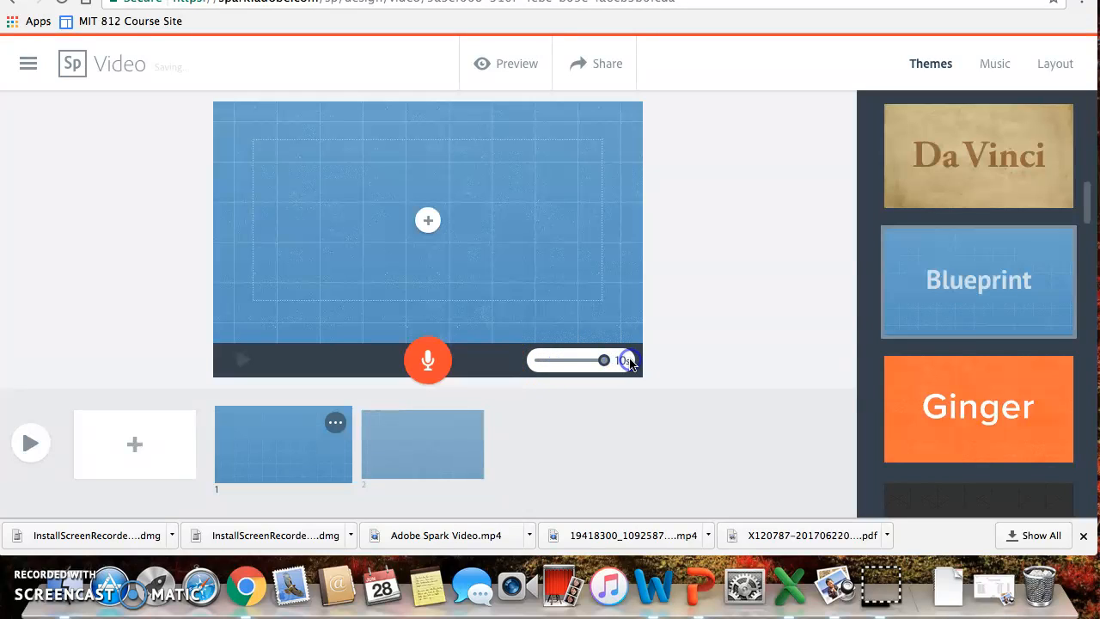
pyautogui.click(614, 404)
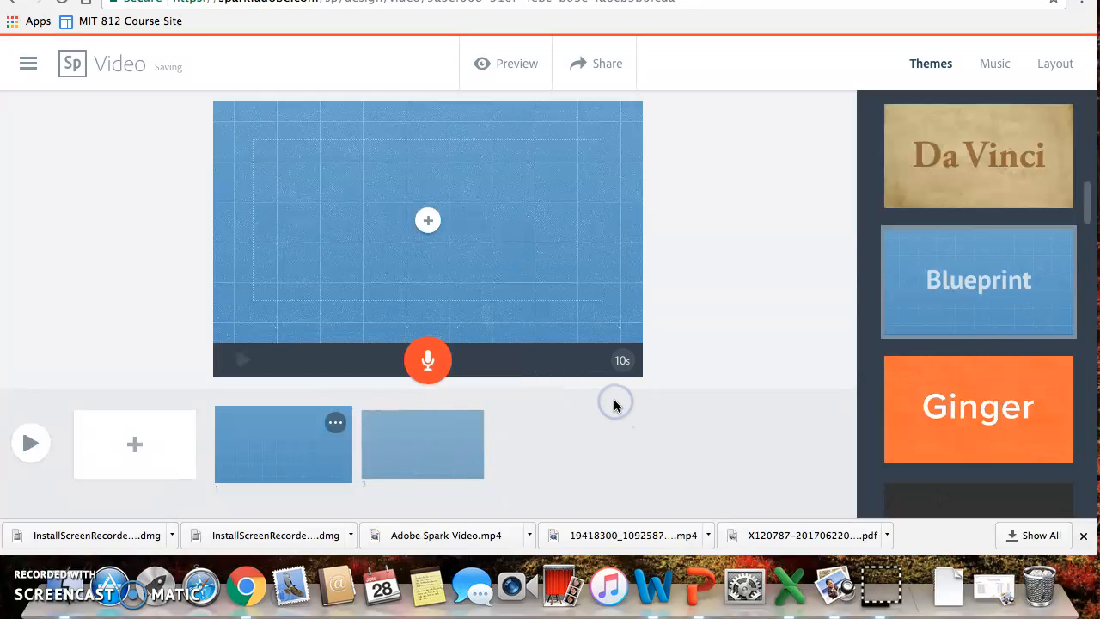
pyautogui.click(621, 420)
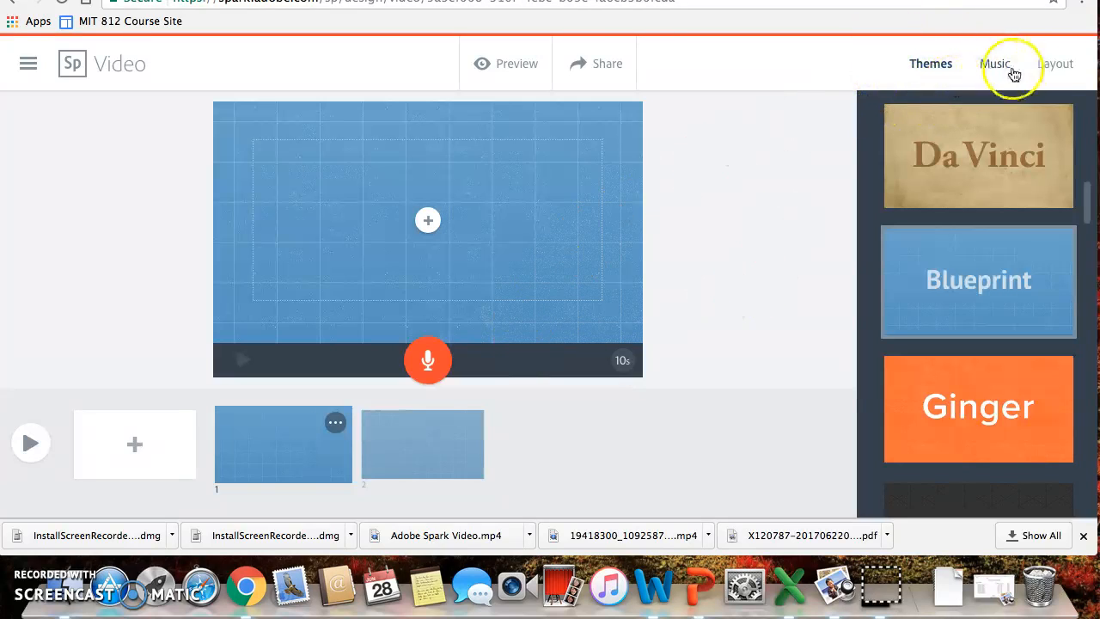
# Step: Compare the slide layouts and apply Fullscreen + thing to the first slide
pyautogui.click(1054, 65)
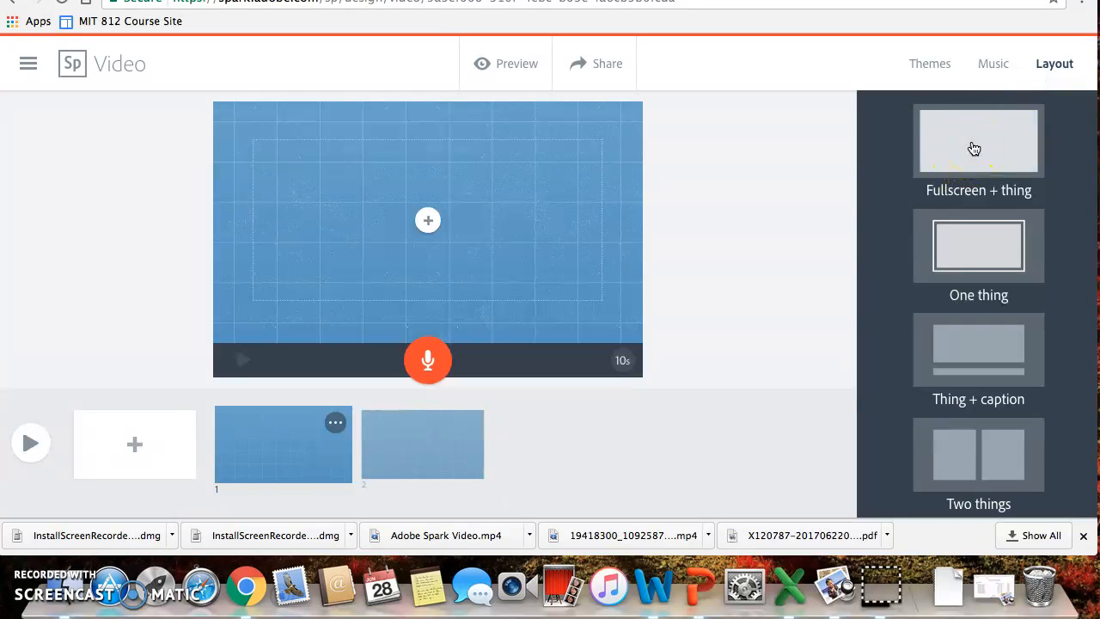
pyautogui.click(987, 254)
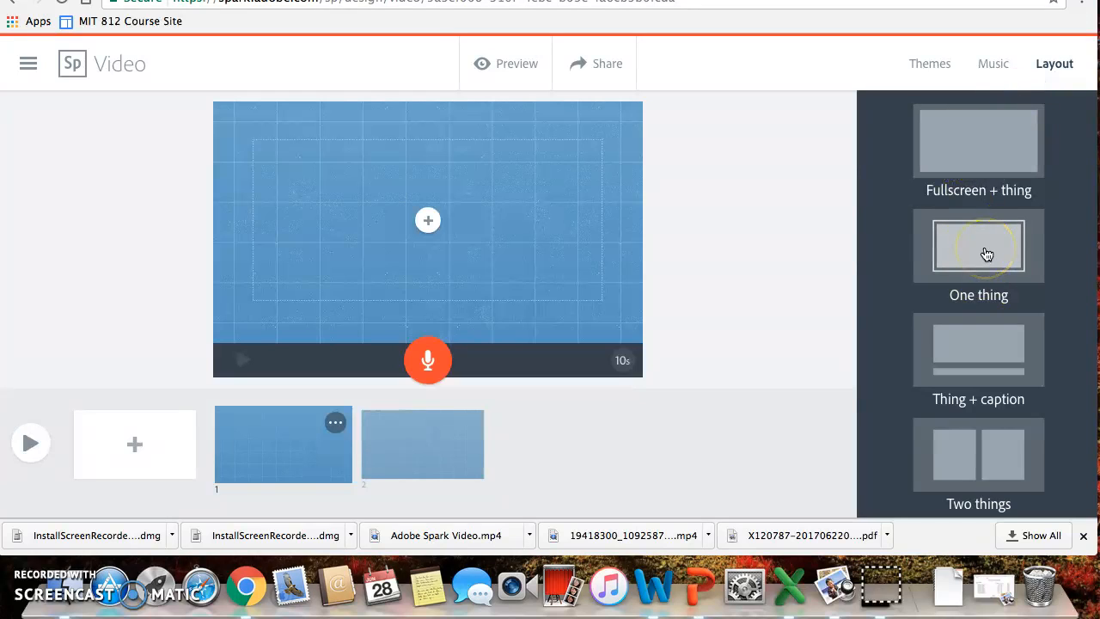
pyautogui.click(970, 348)
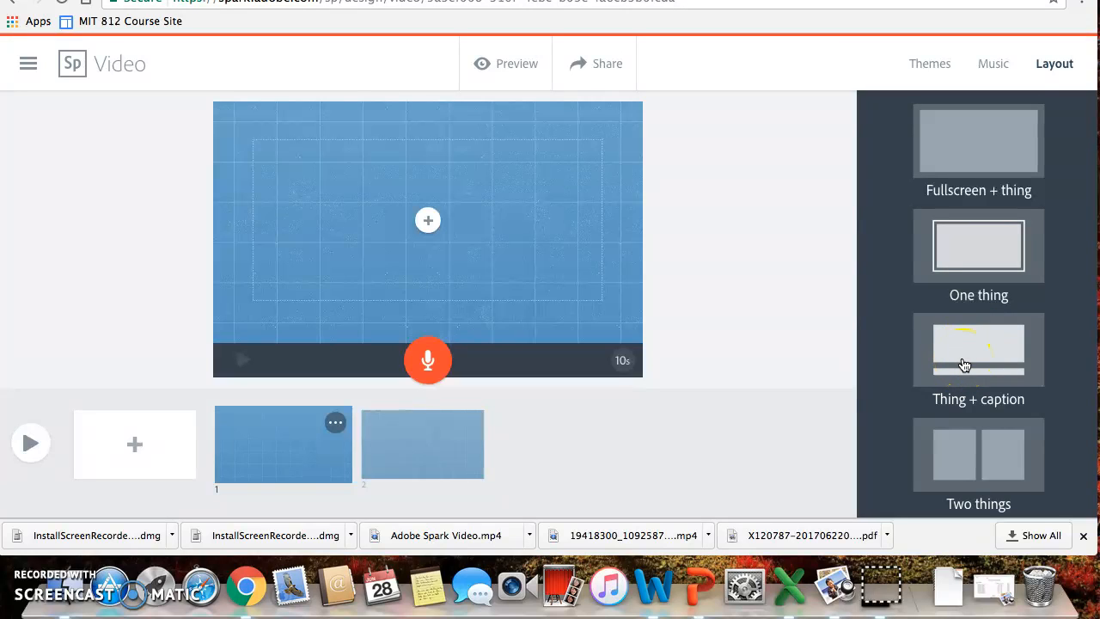
pyautogui.click(954, 459)
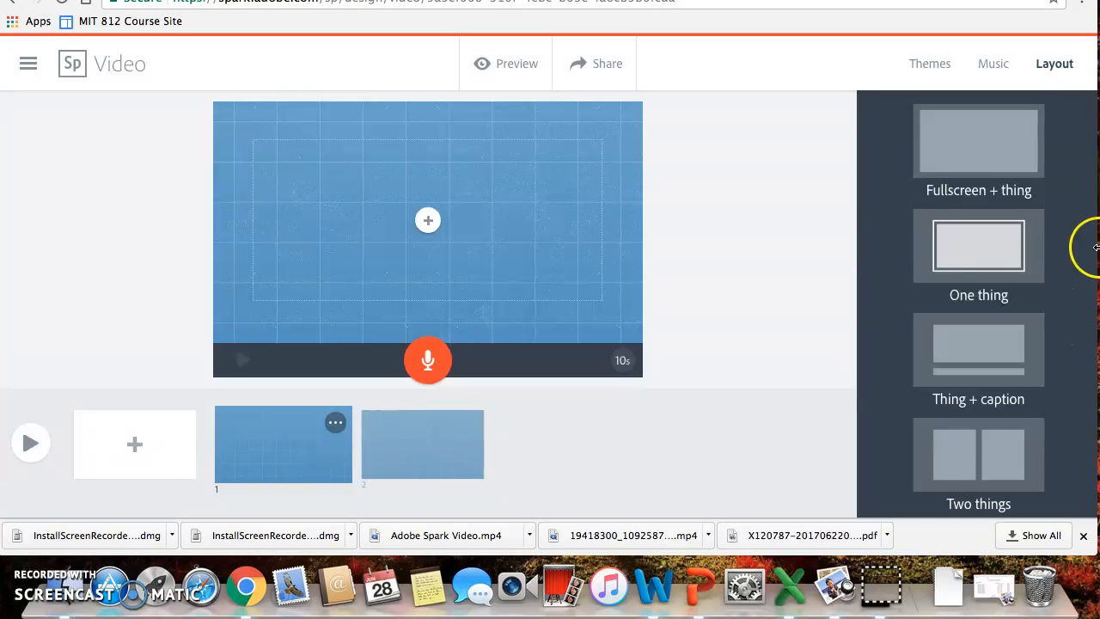
pyautogui.click(991, 135)
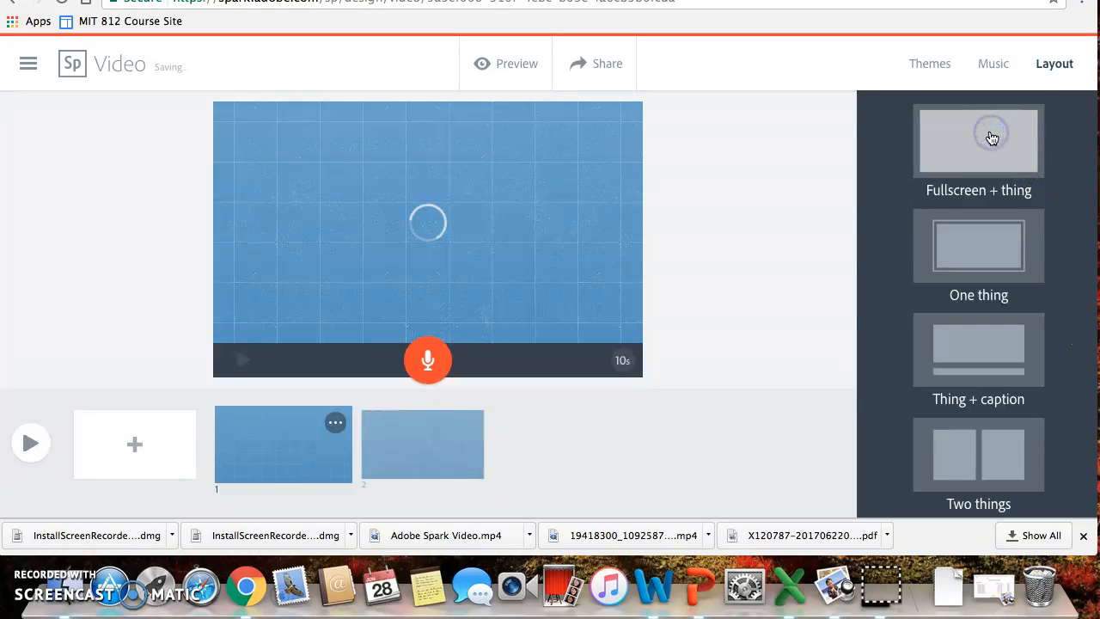
pyautogui.click(985, 215)
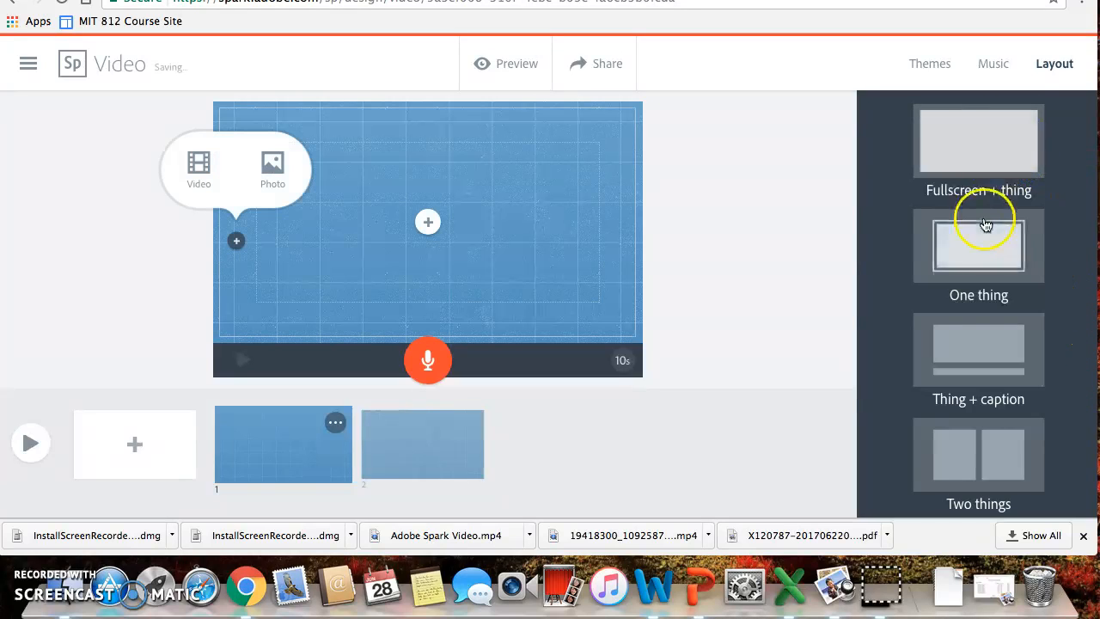
pyautogui.click(539, 127)
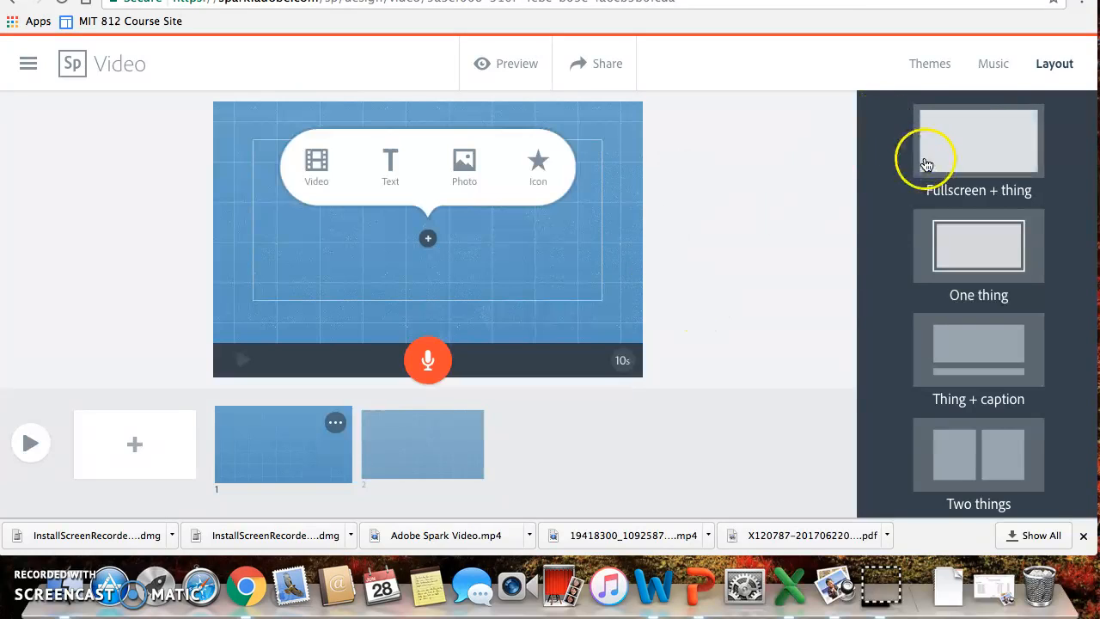
pyautogui.click(1012, 136)
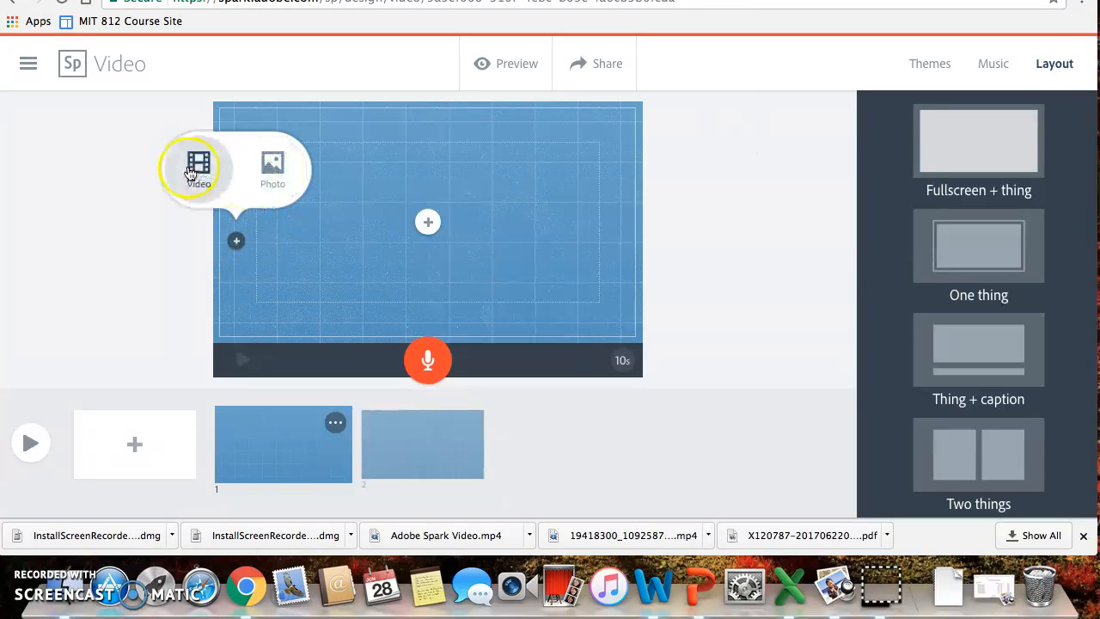
# Step: Search the Creative Commons photos for "Kansas" to use as the first slide's fullscreen photo
pyautogui.click(272, 169)
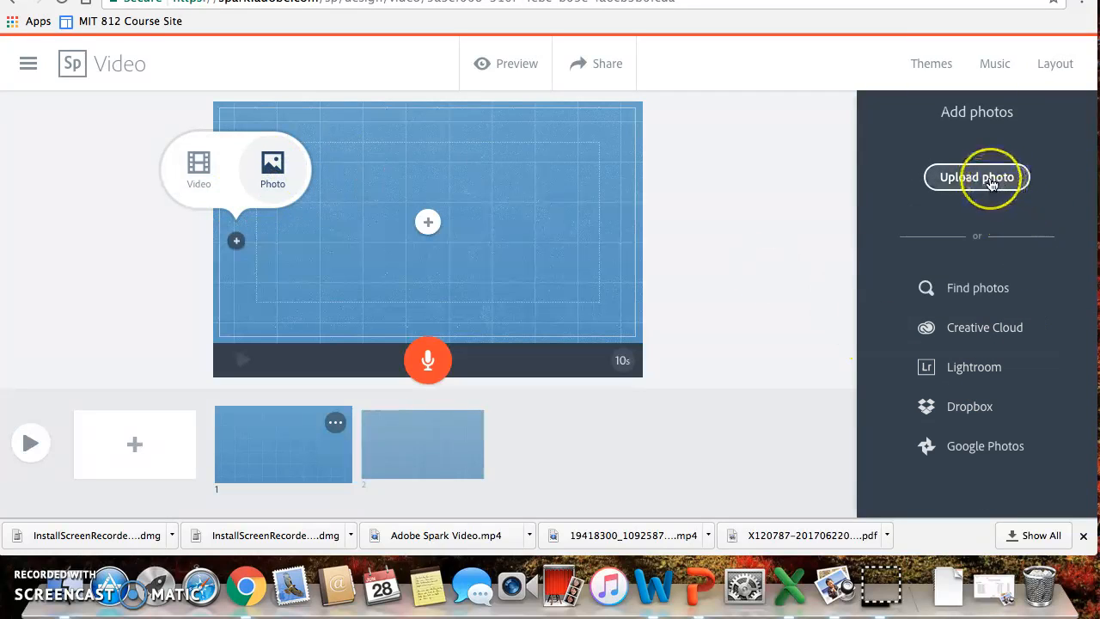
pyautogui.click(981, 286)
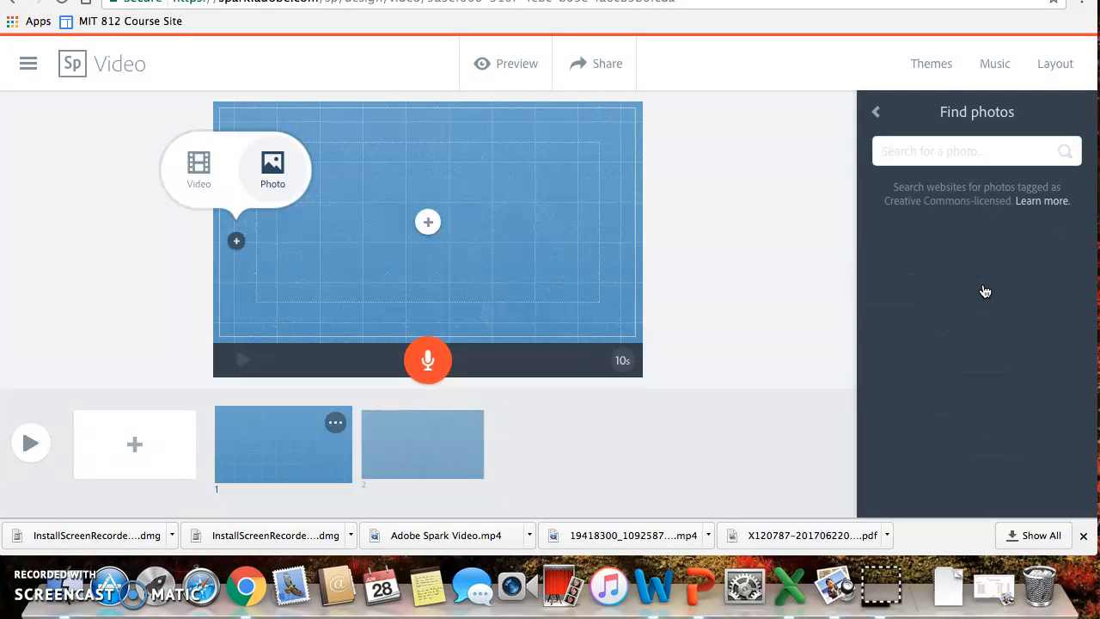
pyautogui.click(951, 152)
pyautogui.write('Kansas')
pyautogui.press('Return')
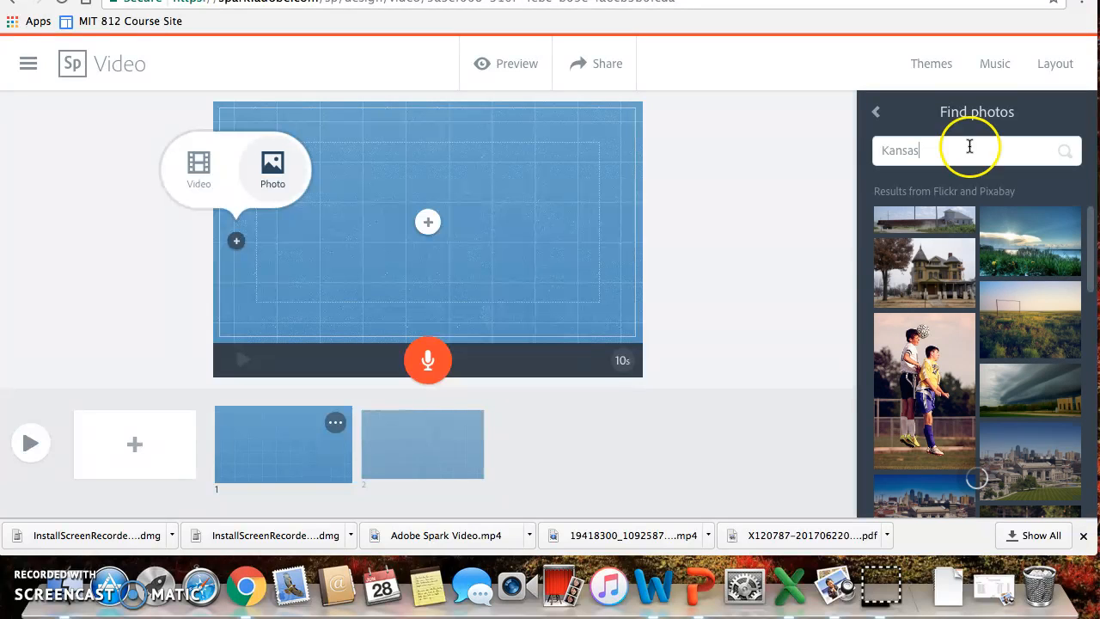
# Step: Browse the Kansas photo results and set the grassy field with the empty sign frame as the first slide's fullscreen photo
pyautogui.scroll(-10, 999, 290)
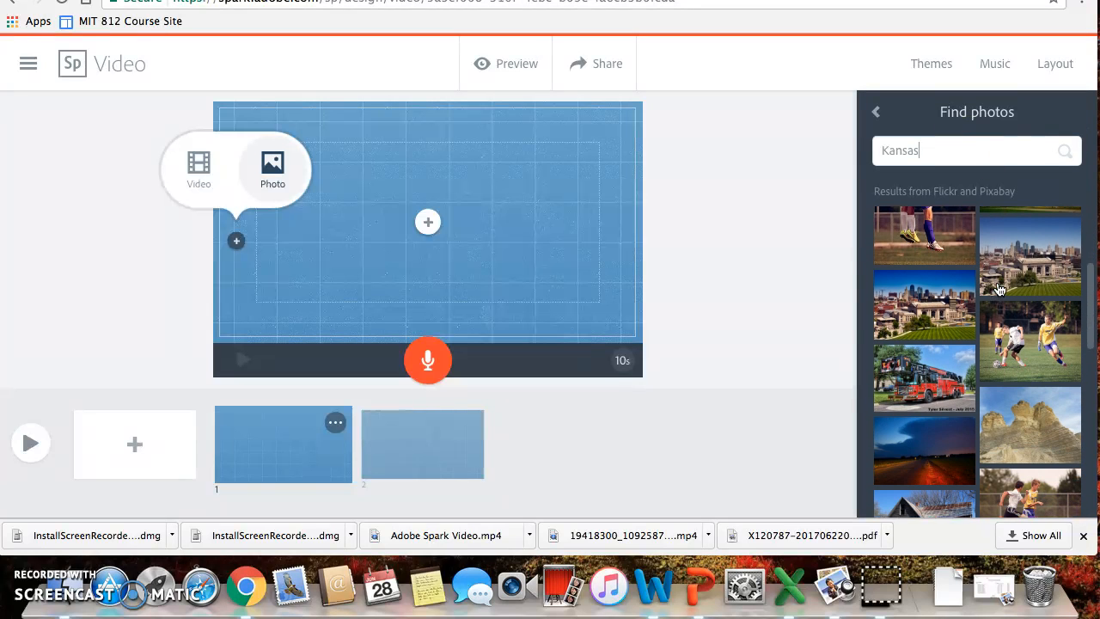
pyautogui.scroll(10, 999, 290)
pyautogui.click(1027, 323)
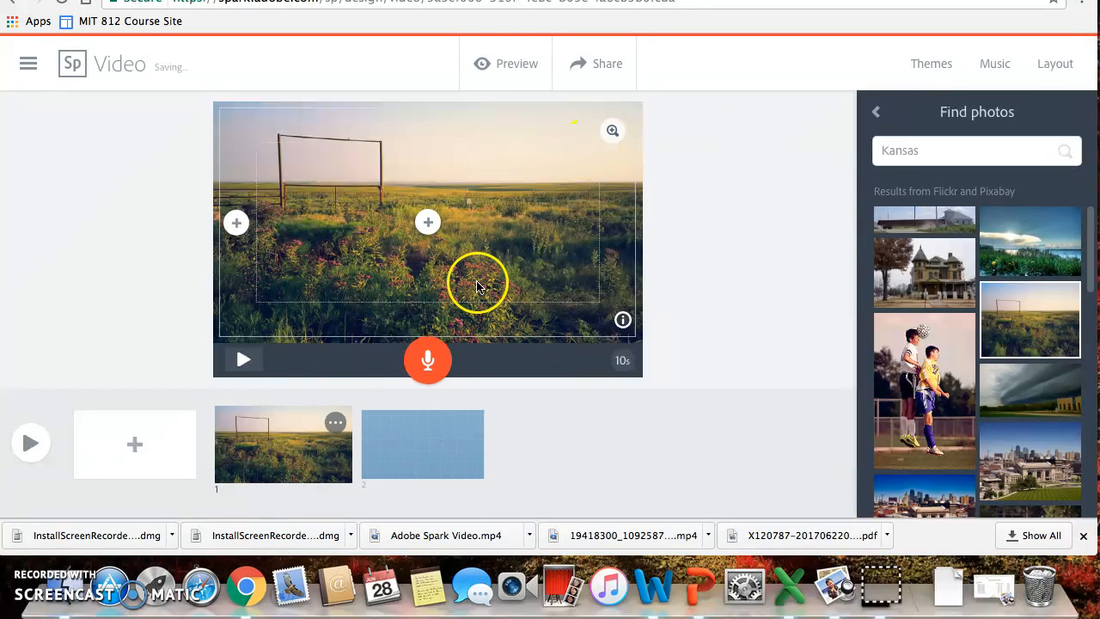
# Step: Add the two-line text "Kansas" and "Midwest Region" over the centre of the first slide's photo
pyautogui.click(428, 226)
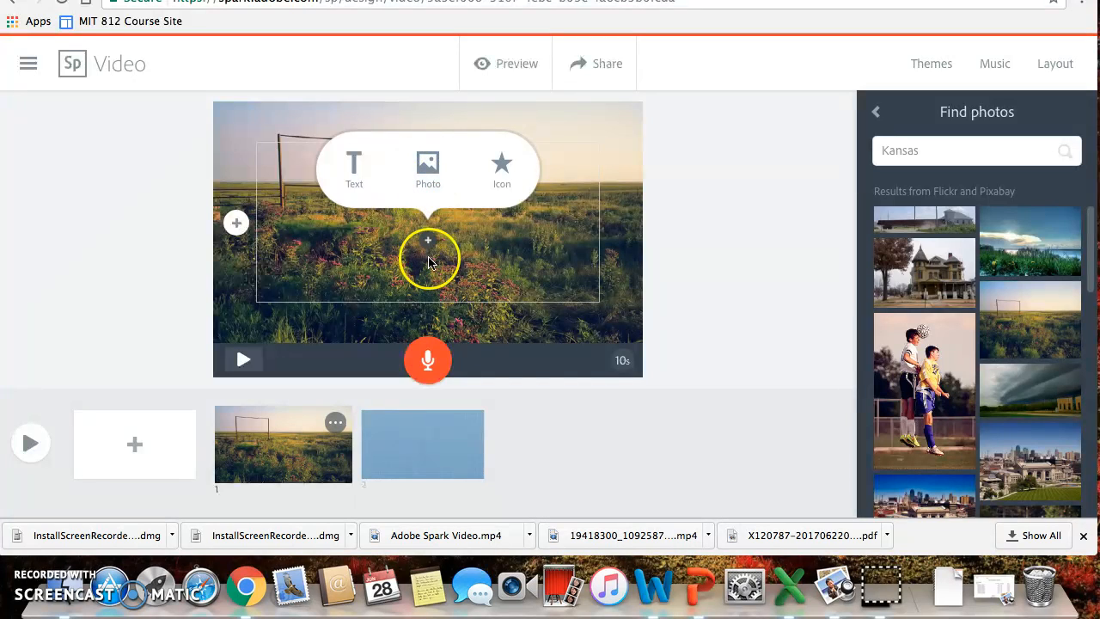
pyautogui.click(355, 175)
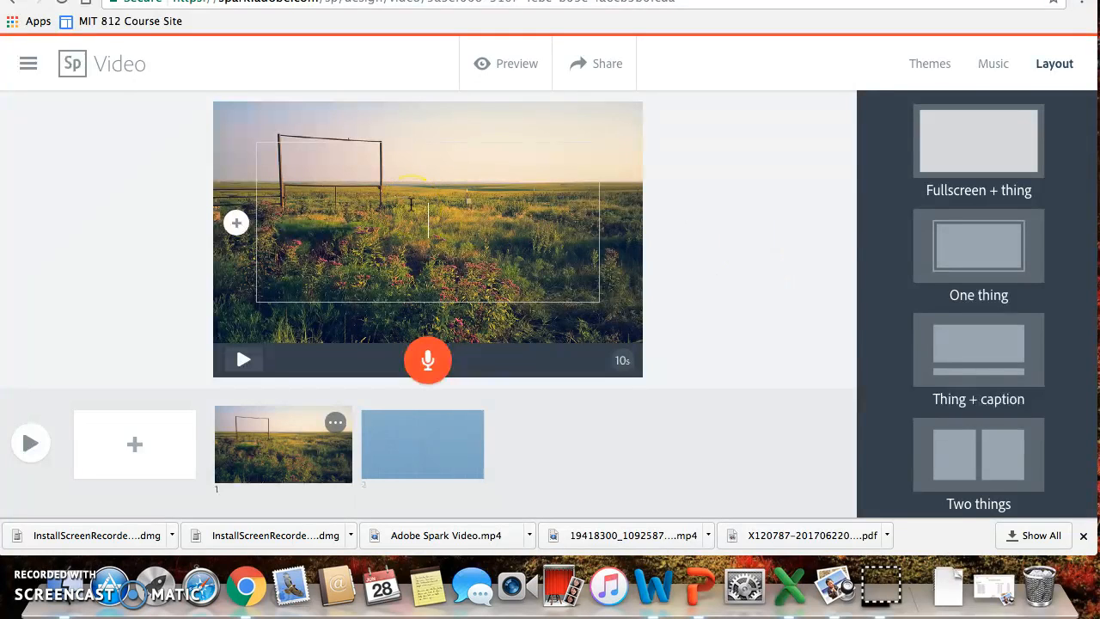
pyautogui.write('Kansas')
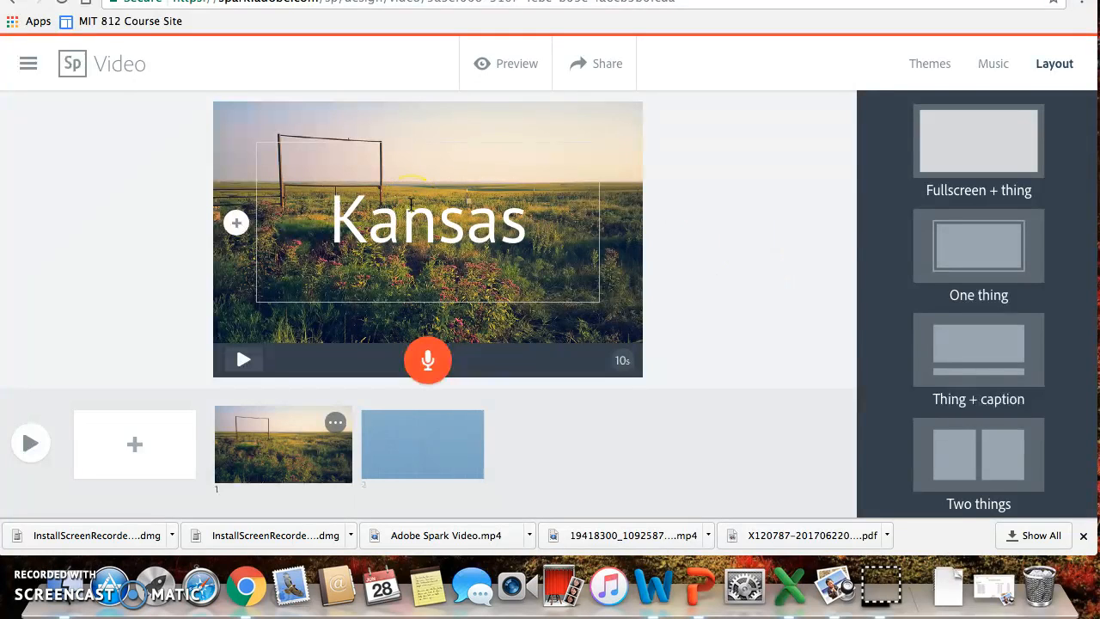
pyautogui.press('Return')
pyautogui.write('Midwest Region')
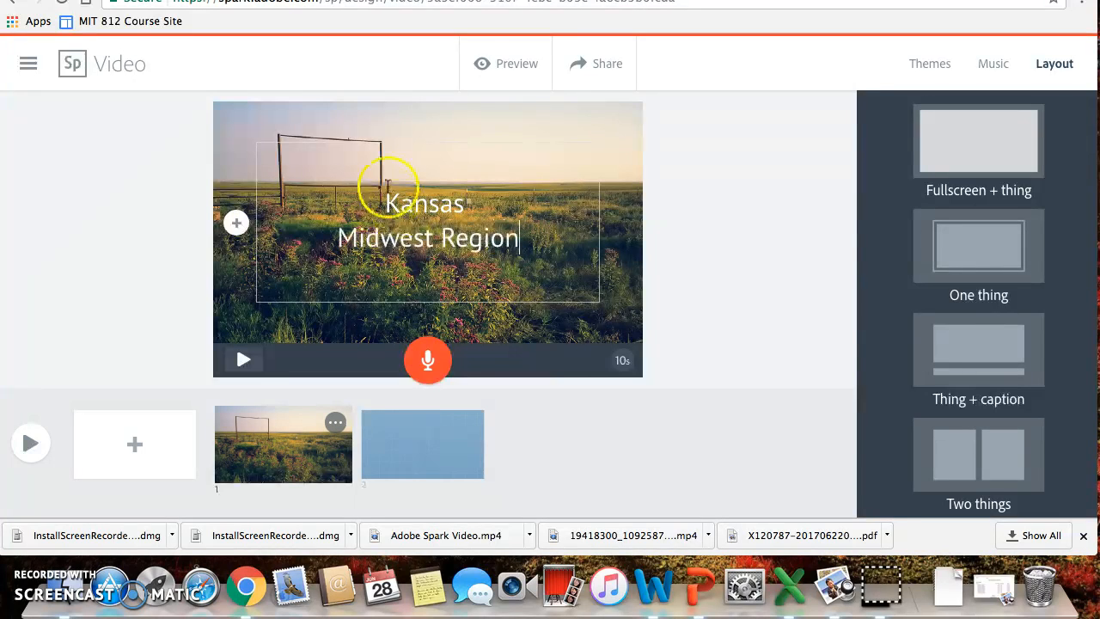
pyautogui.click(553, 339)
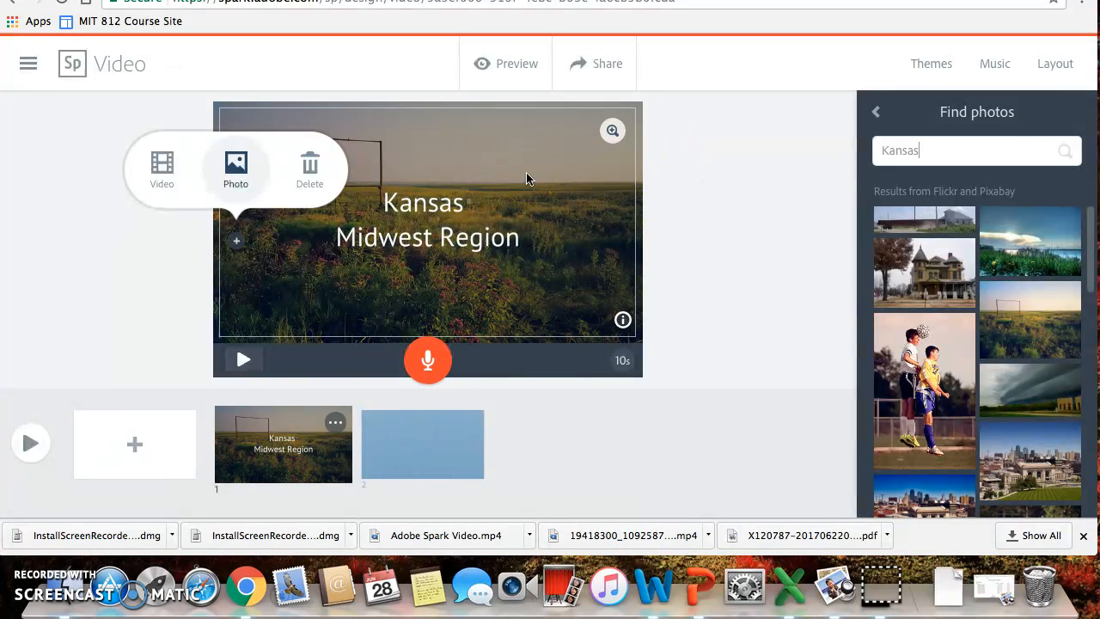
# Step: Record a voice narration for the first slide and play it back
pyautogui.click(427, 365)
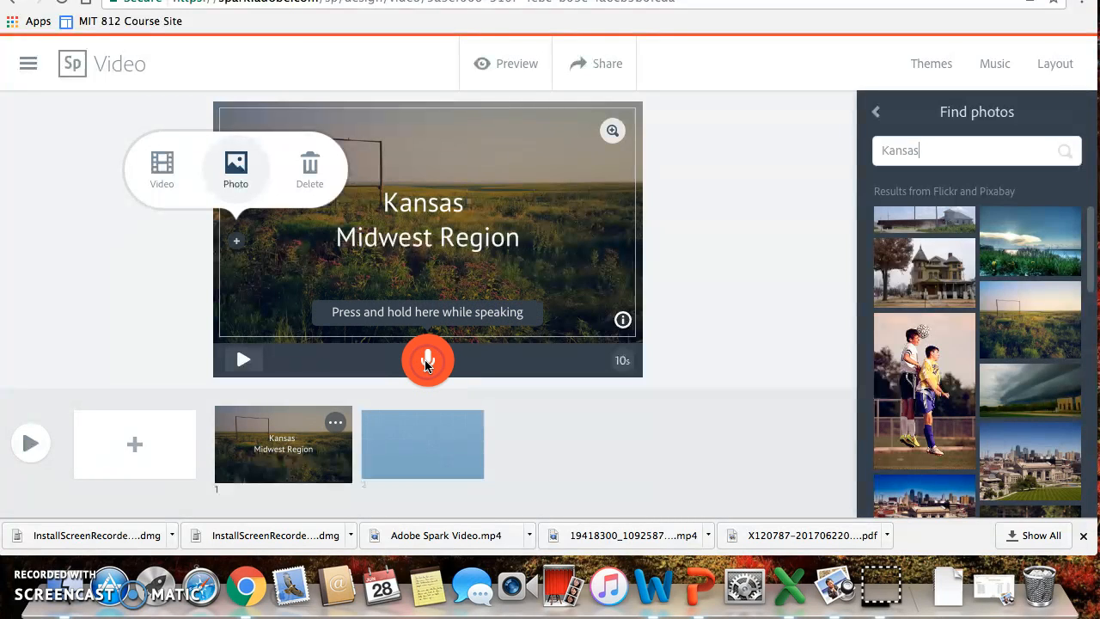
pyautogui.moveTo(426, 364); pyautogui.dragTo(426, 364)
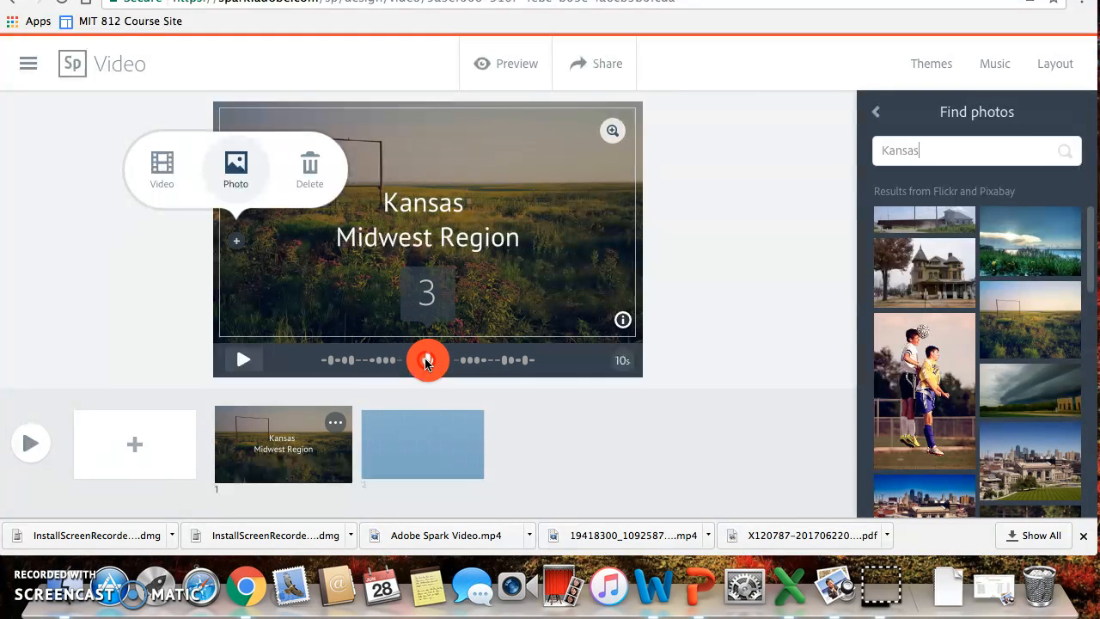
pyautogui.moveTo(426, 363); pyautogui.dragTo(428, 363)
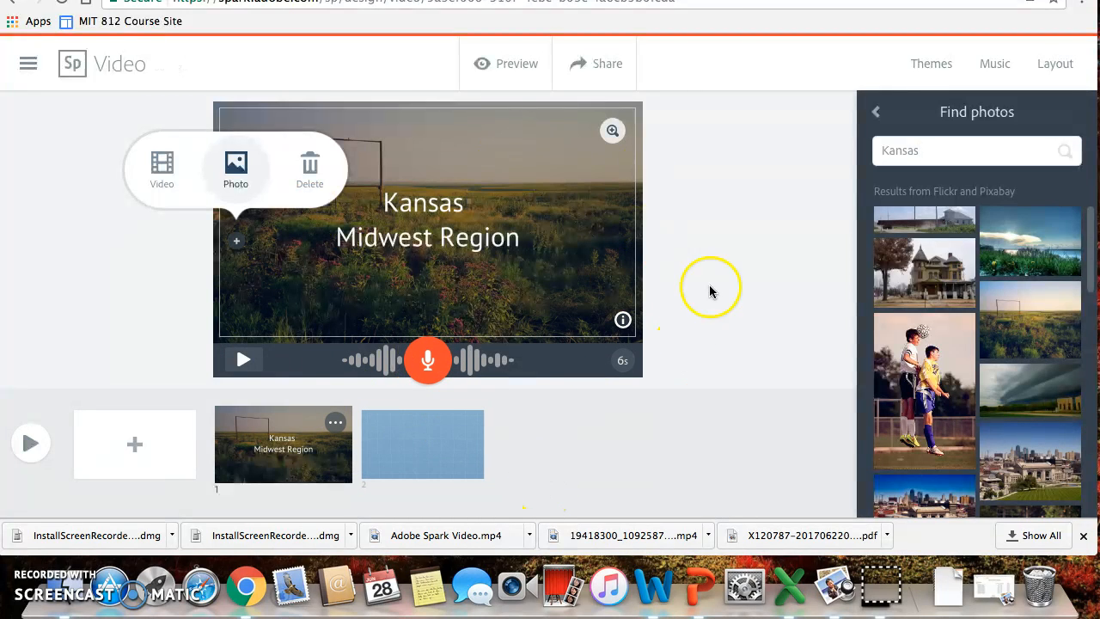
pyautogui.click(241, 361)
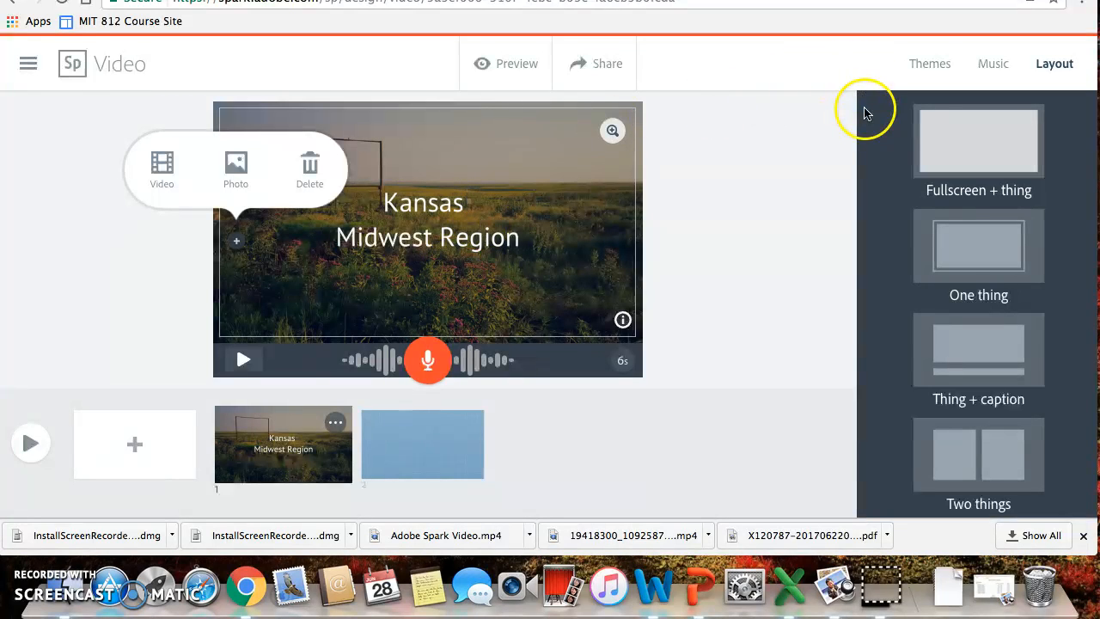
# Step: Switch the background music off and on again and browse the list of available tracks
pyautogui.click(994, 66)
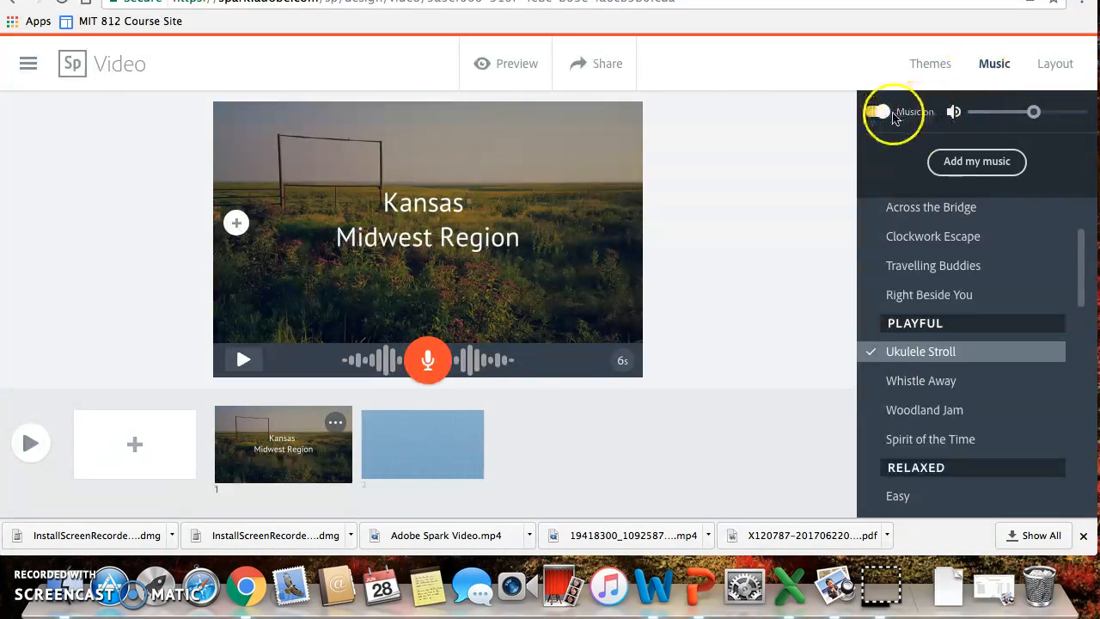
pyautogui.click(892, 116)
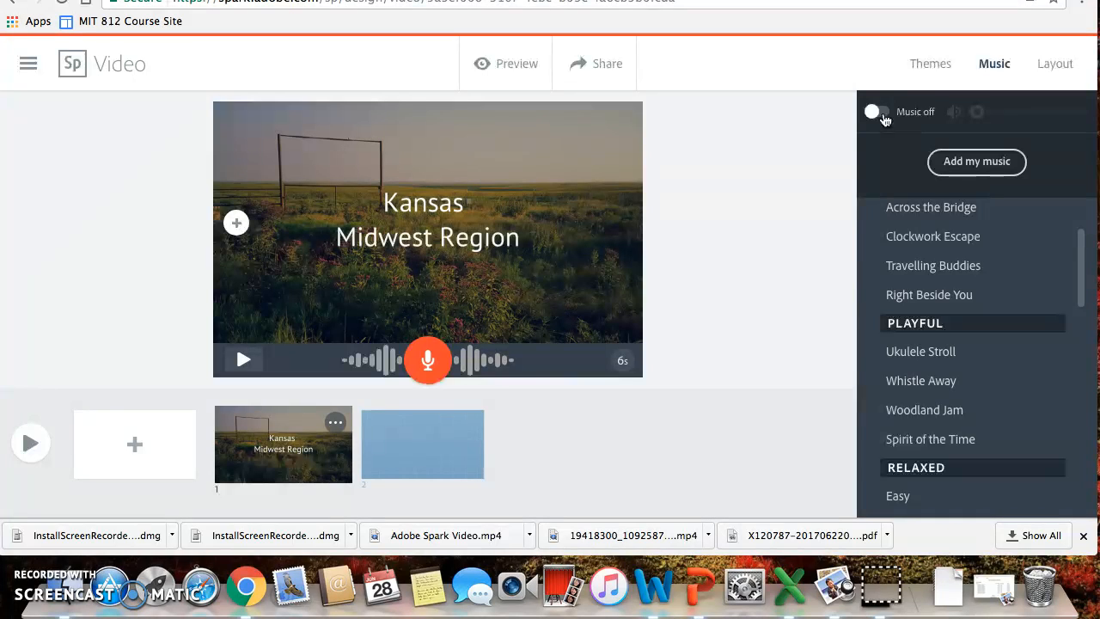
pyautogui.click(885, 119)
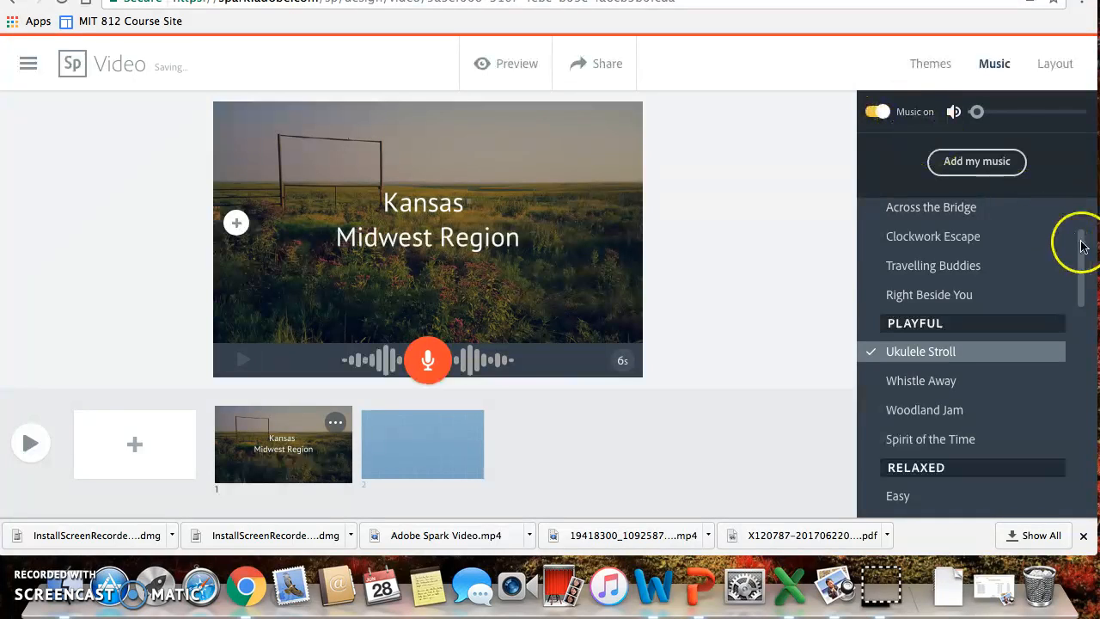
pyautogui.scroll(3, 1078, 245)
pyautogui.scroll(-4, 1074, 266)
pyautogui.moveTo(1074, 275); pyautogui.dragTo(1087, 206)
# Step: Go to the second slide and look through the Documents folder for a video to add, without choosing one
pyautogui.click(413, 450)
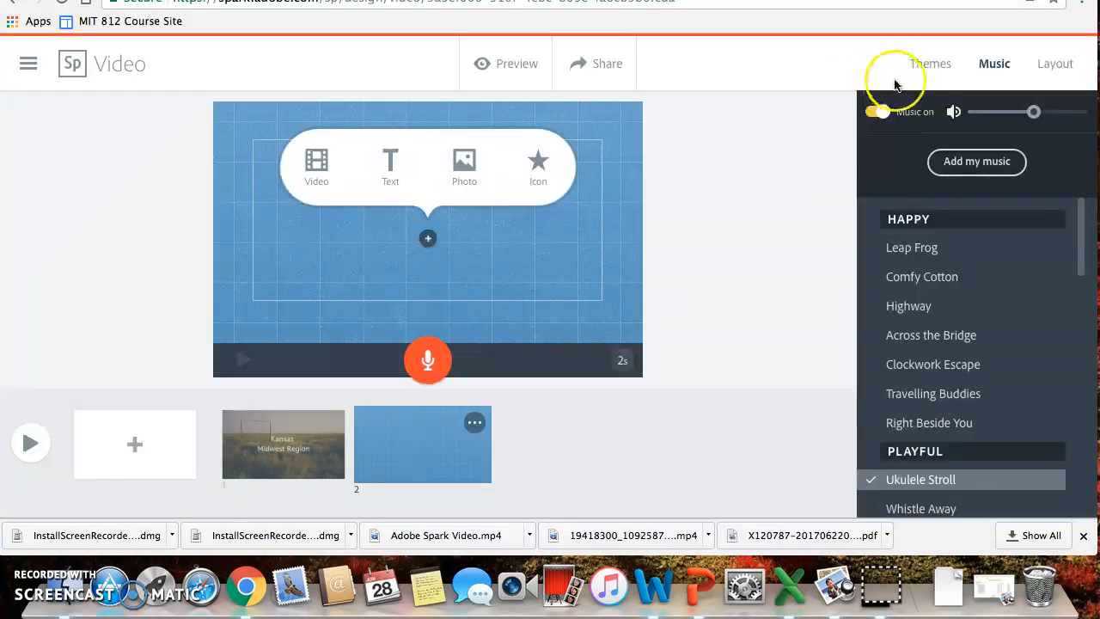
pyautogui.click(318, 167)
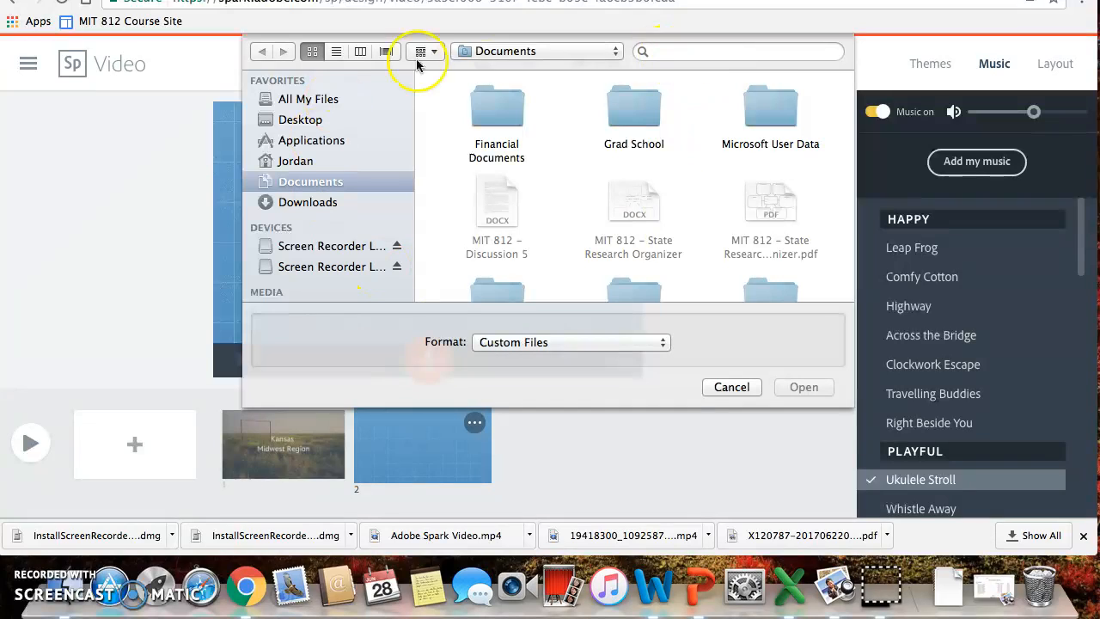
pyautogui.scroll(-1, 561, 158)
pyautogui.scroll(-2, 561, 158)
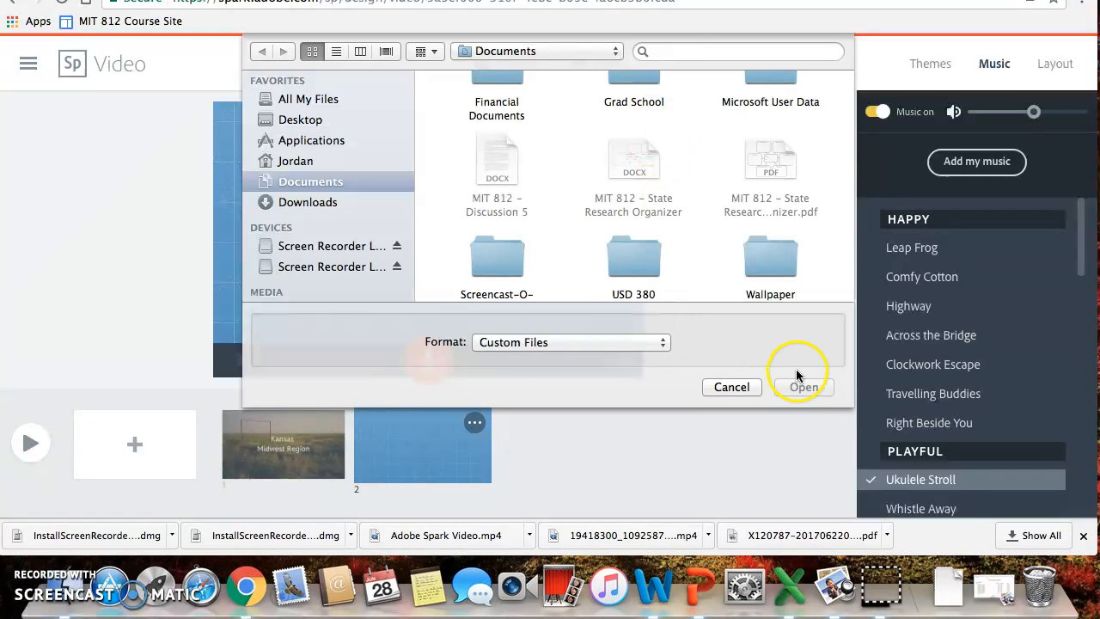
pyautogui.click(724, 387)
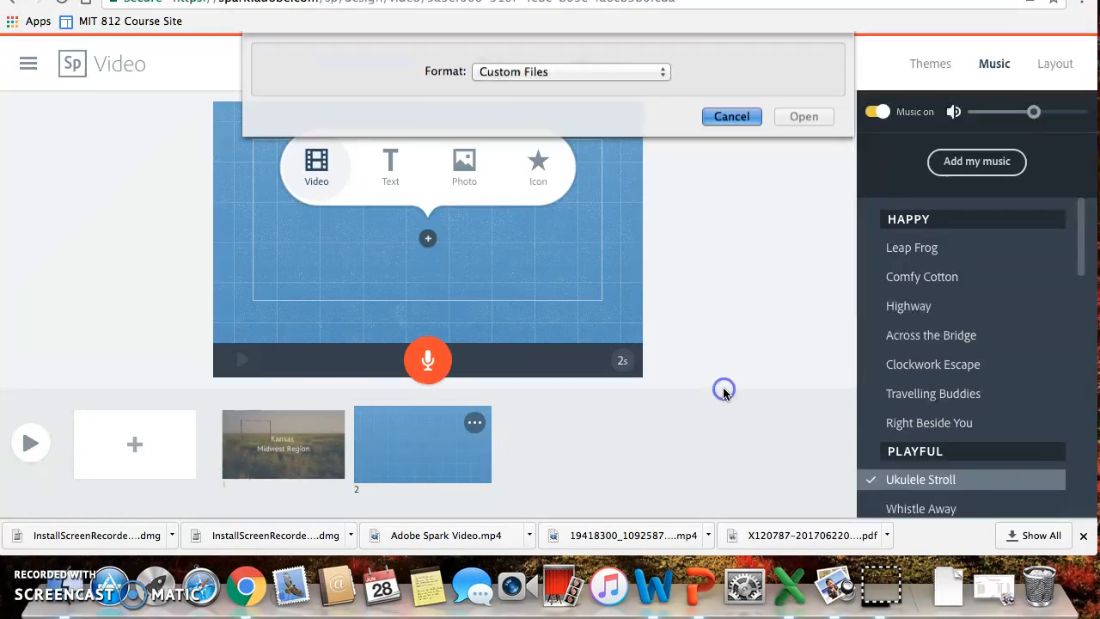
# Step: Set the second slide's duration to 10 seconds and add the dotted state-map icon from an icon search for "Kansas"
pyautogui.click(621, 364)
pyautogui.moveTo(549, 361); pyautogui.dragTo(607, 364)
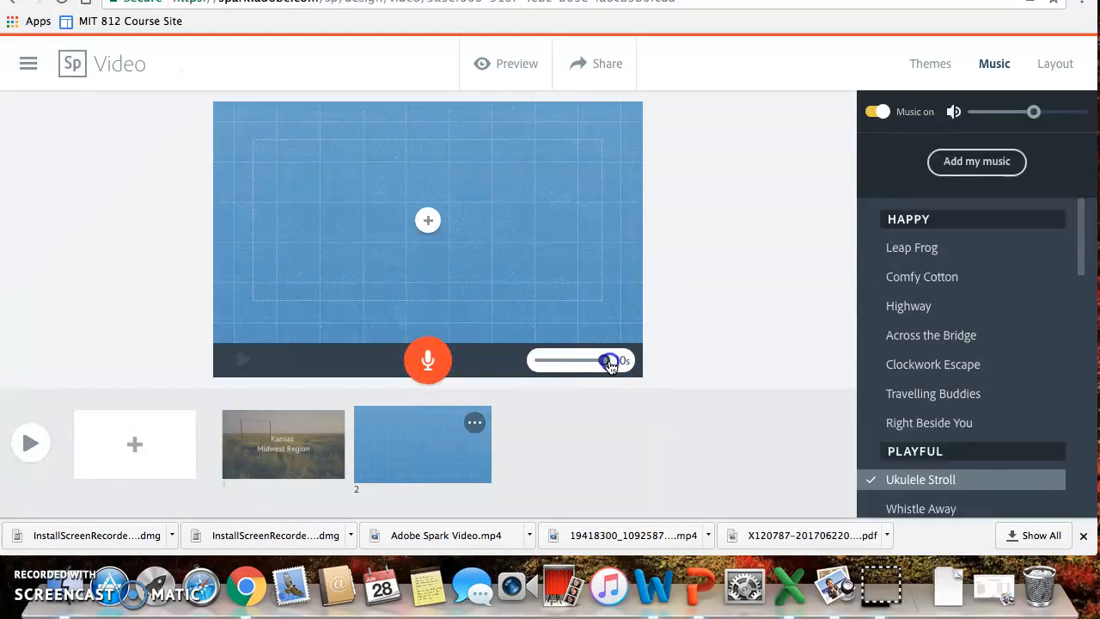
pyautogui.click(431, 222)
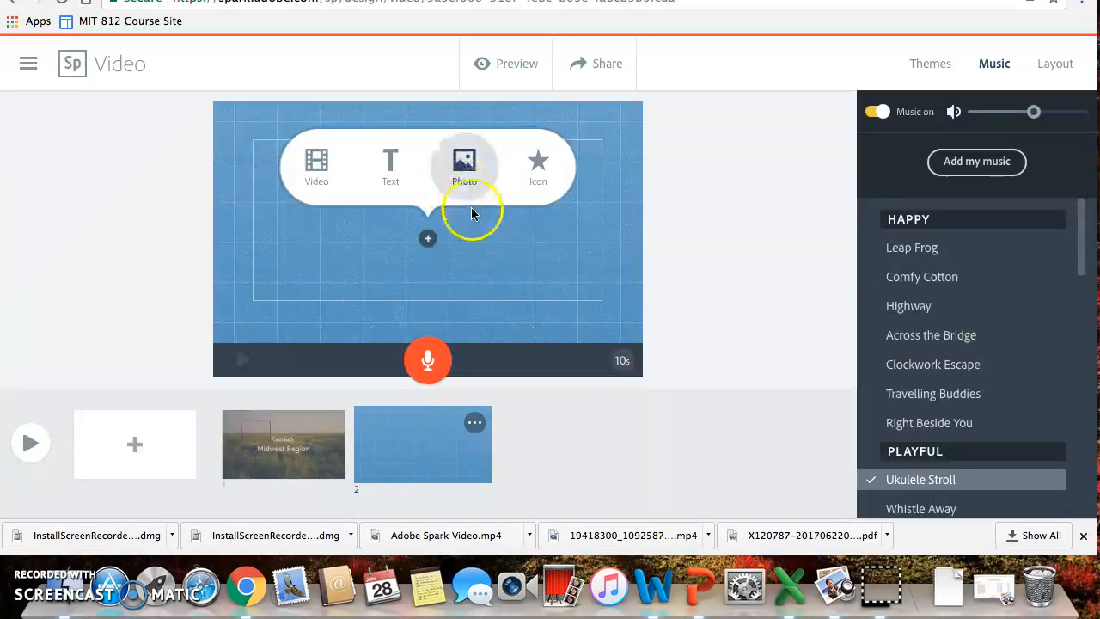
pyautogui.click(539, 167)
pyautogui.write('Kansas')
pyautogui.press('Return')
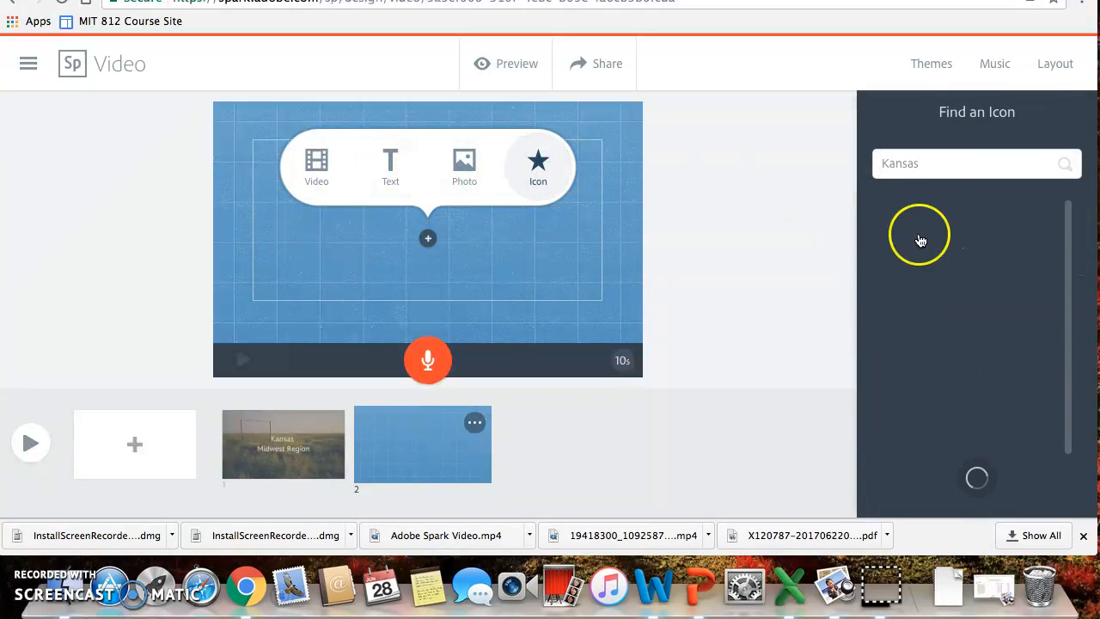
pyautogui.click(822, 181)
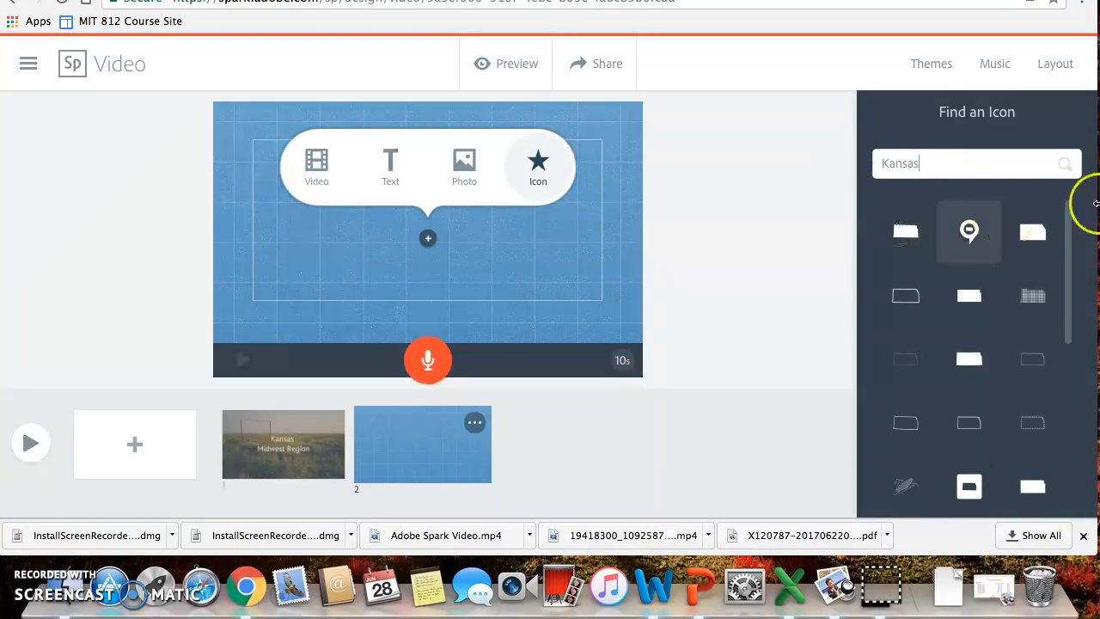
pyautogui.click(1039, 296)
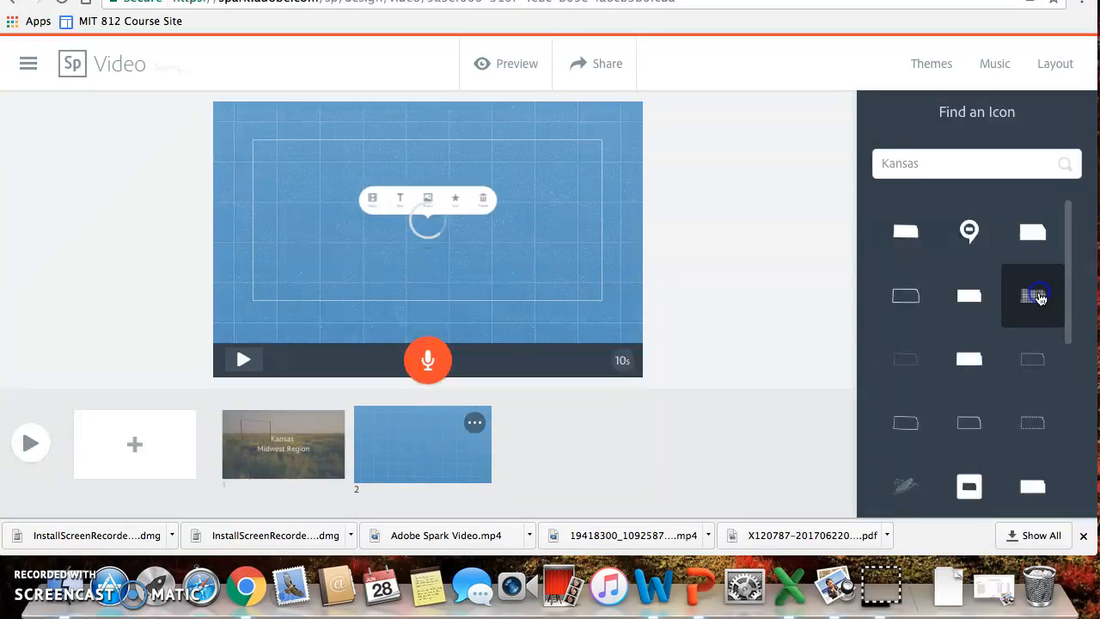
pyautogui.click(427, 261)
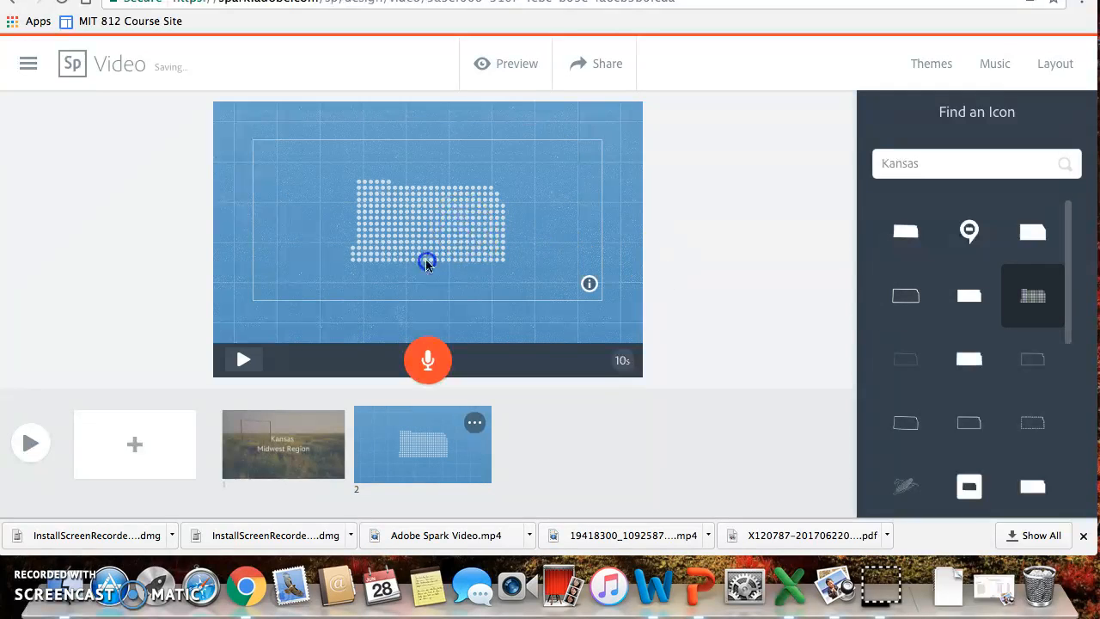
pyautogui.click(512, 245)
pyautogui.click(452, 218)
pyautogui.click(565, 241)
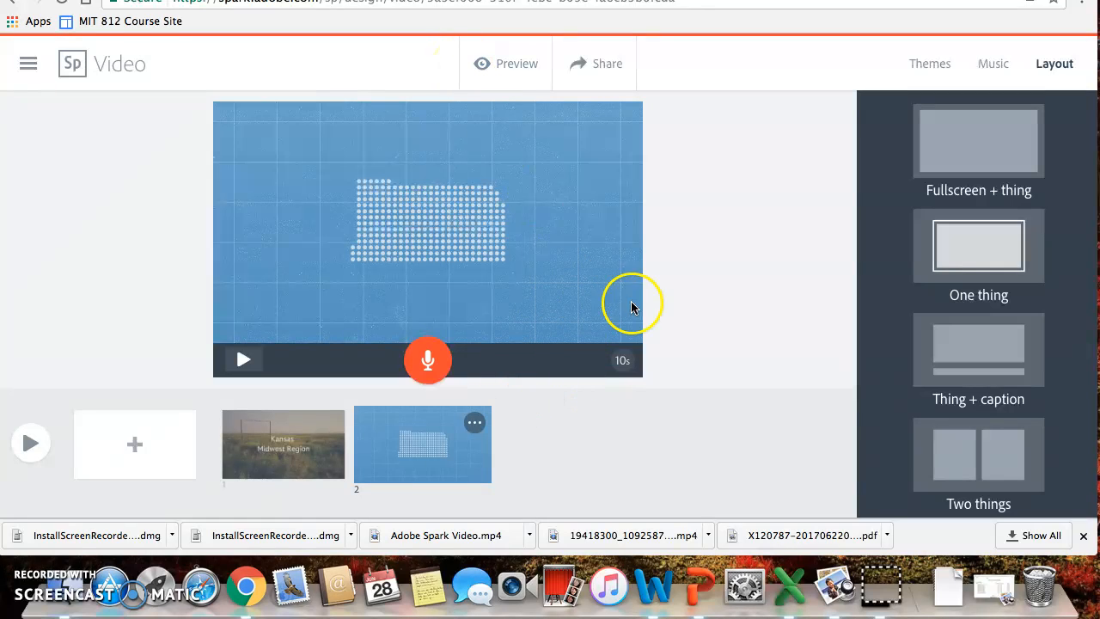
# Step: Preview the whole video and return to the editor
pyautogui.click(506, 68)
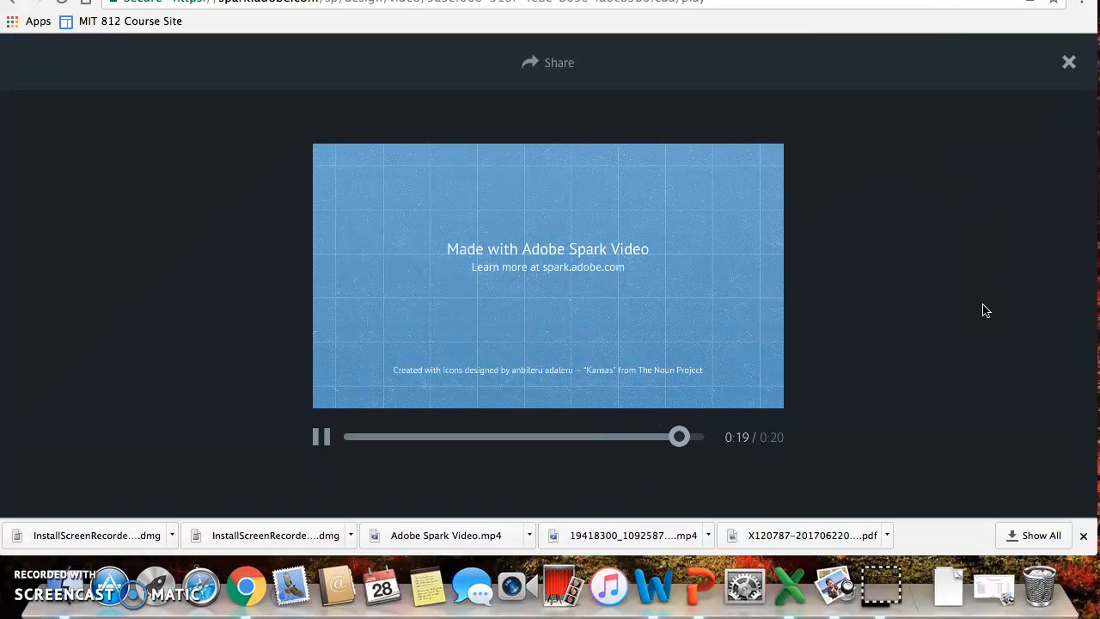
pyautogui.click(1082, 76)
pyautogui.click(1070, 67)
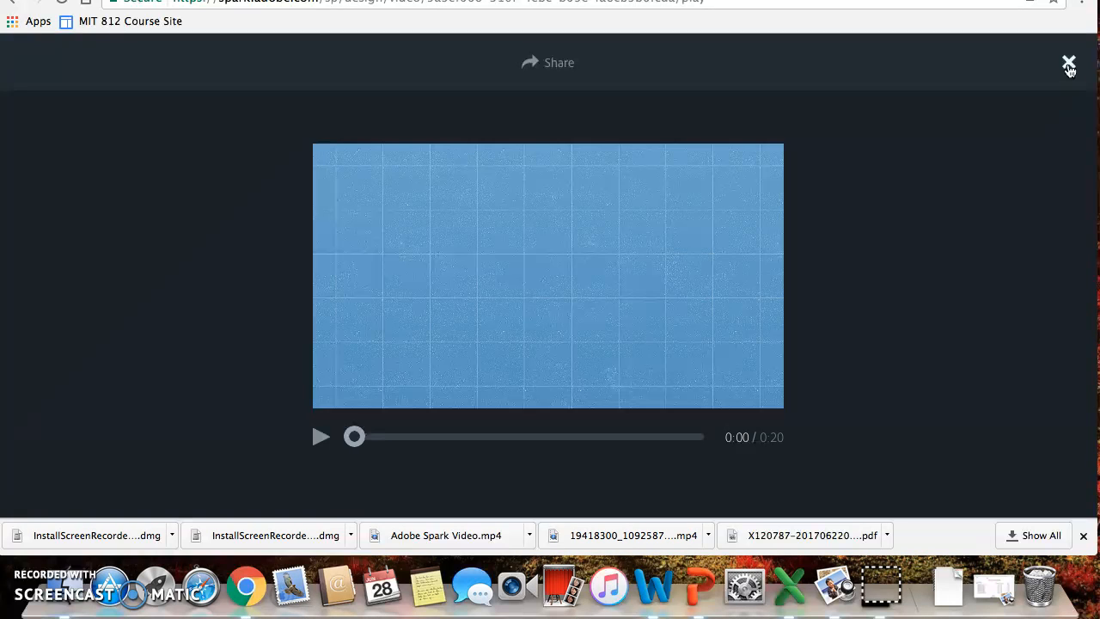
pyautogui.click(1069, 67)
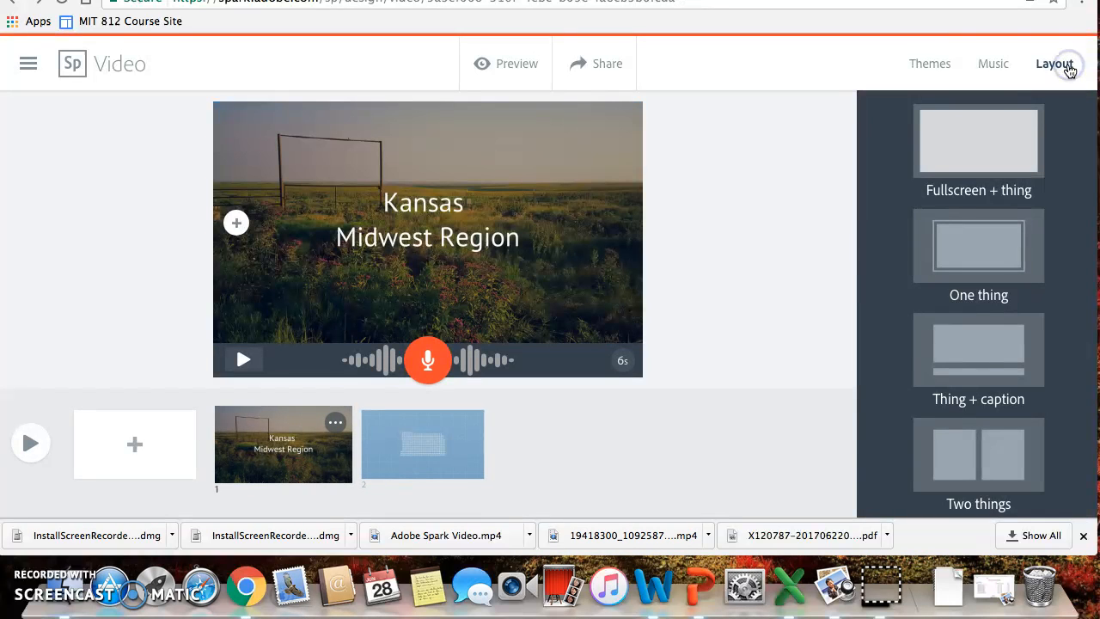
pyautogui.click(775, 356)
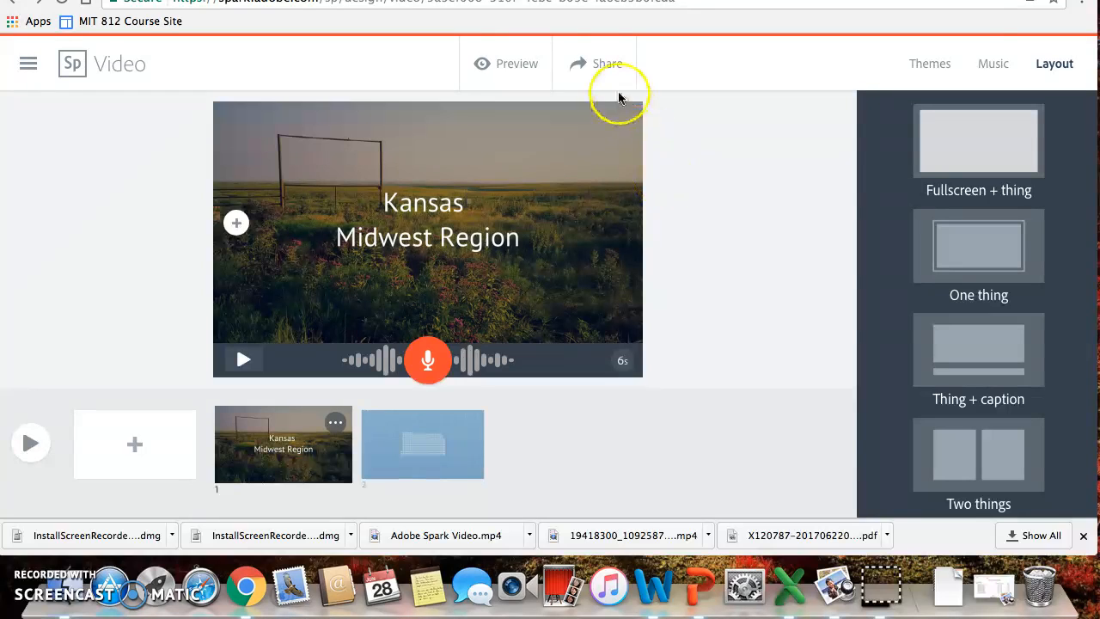
# Step: Open the publishing options for sharing the video, review the story details and turn off Get noticed
pyautogui.click(603, 69)
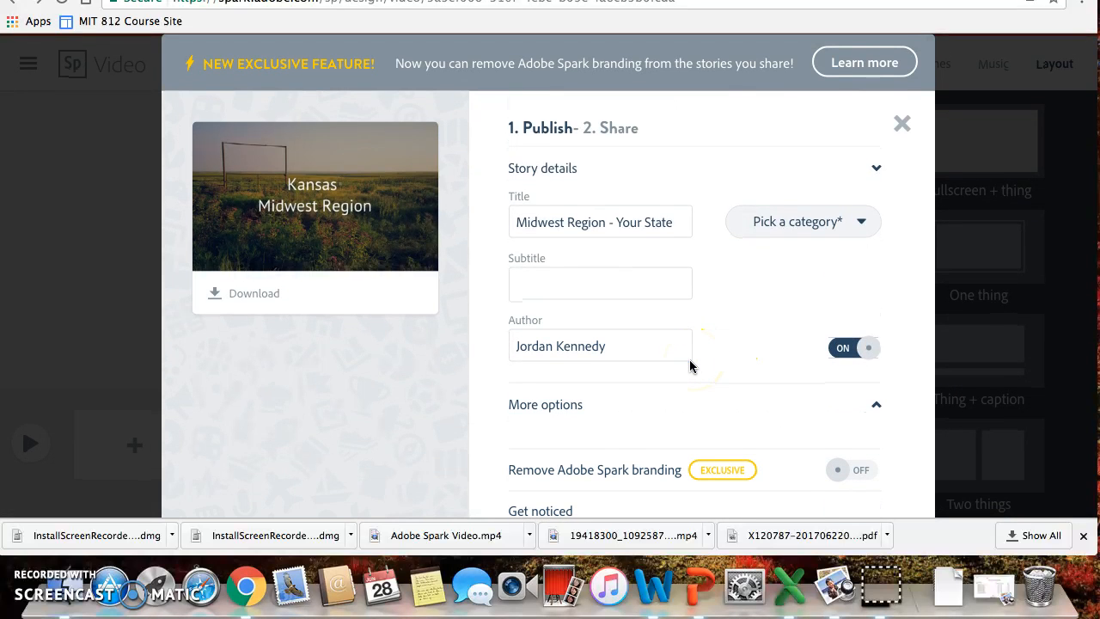
pyautogui.scroll(-2, 689, 365)
pyautogui.scroll(3, 689, 365)
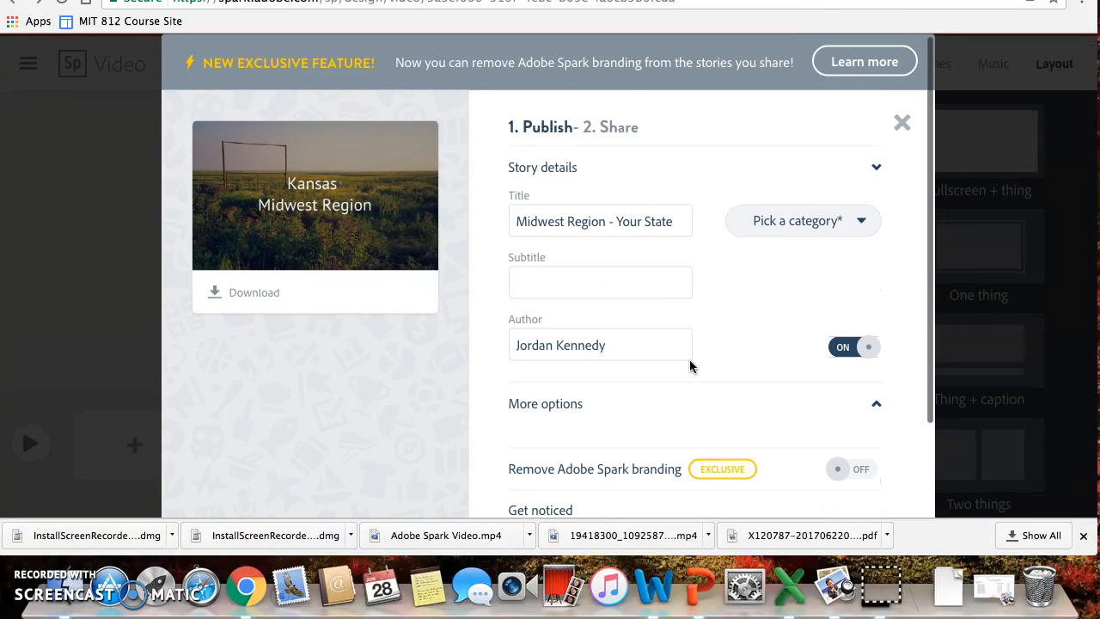
pyautogui.scroll(-1, 662, 230)
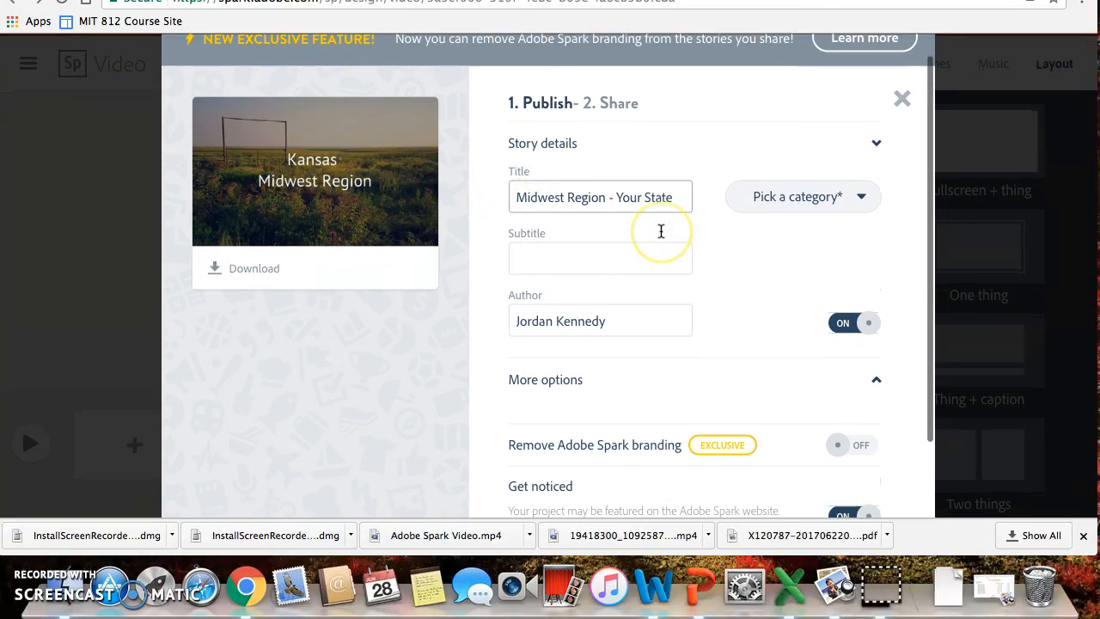
pyautogui.scroll(-4, 661, 231)
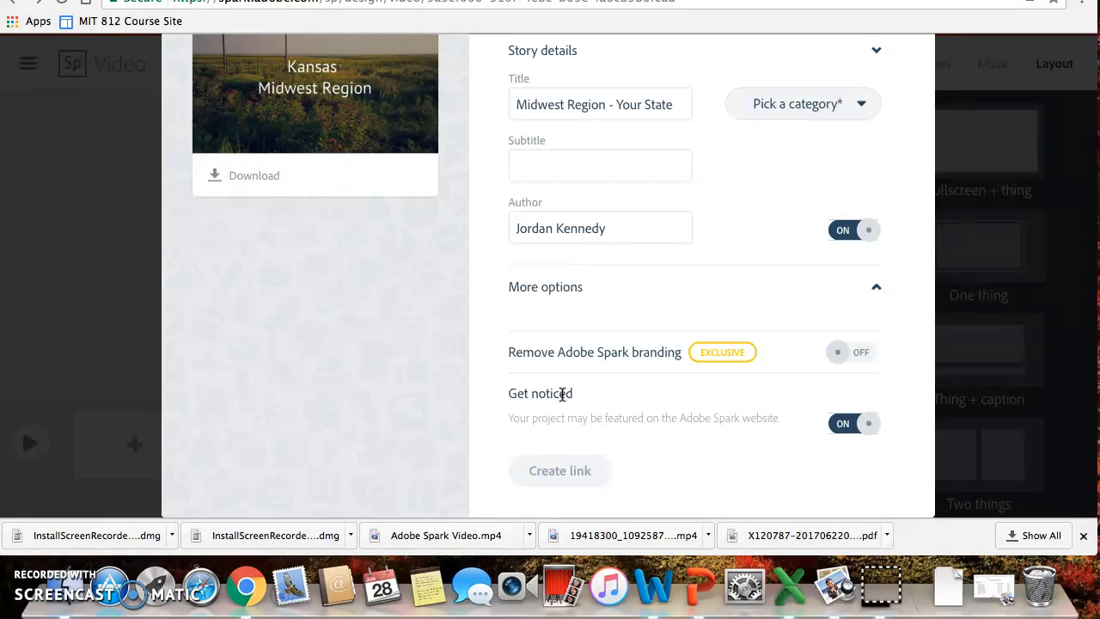
pyautogui.click(868, 422)
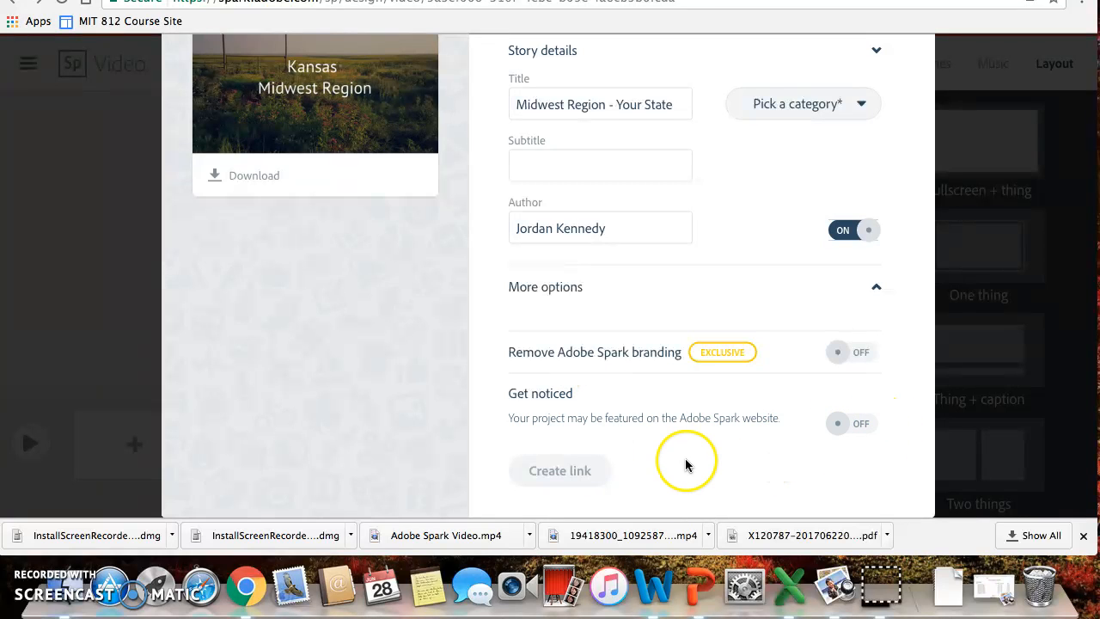
# Step: Set the story category to Education and create the video's shareable link
pyautogui.scroll(5, 679, 464)
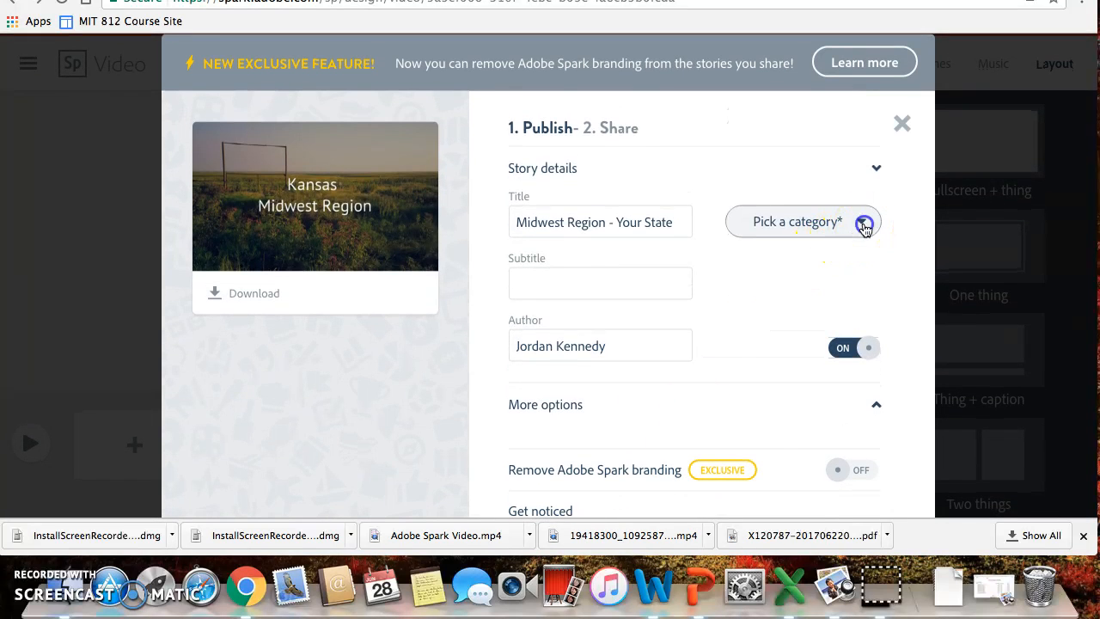
pyautogui.click(863, 226)
pyautogui.click(796, 258)
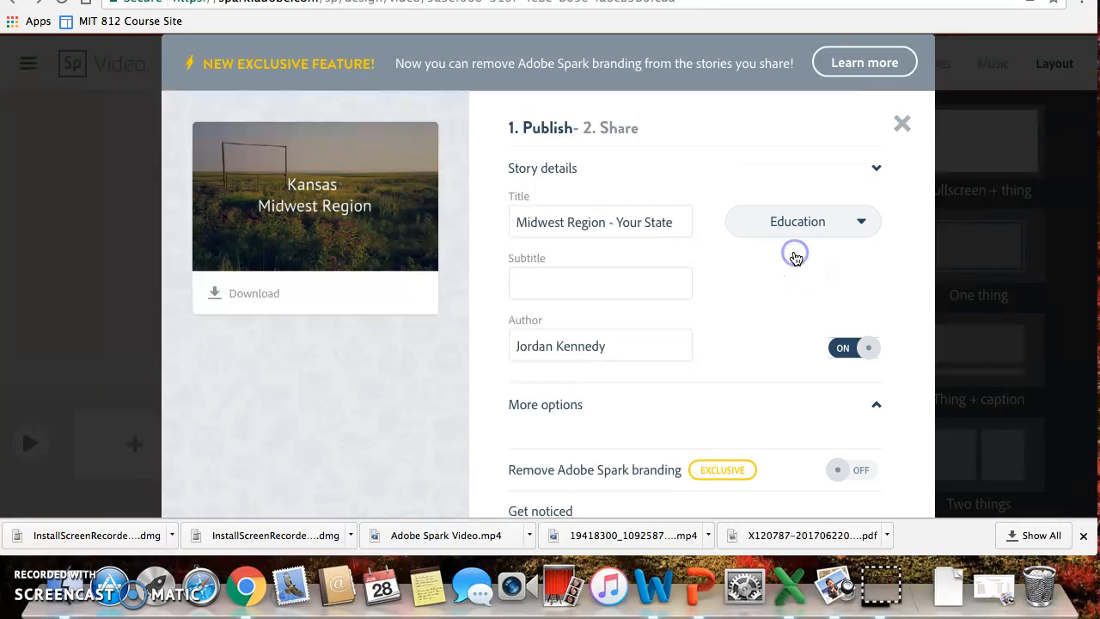
pyautogui.scroll(-1, 711, 273)
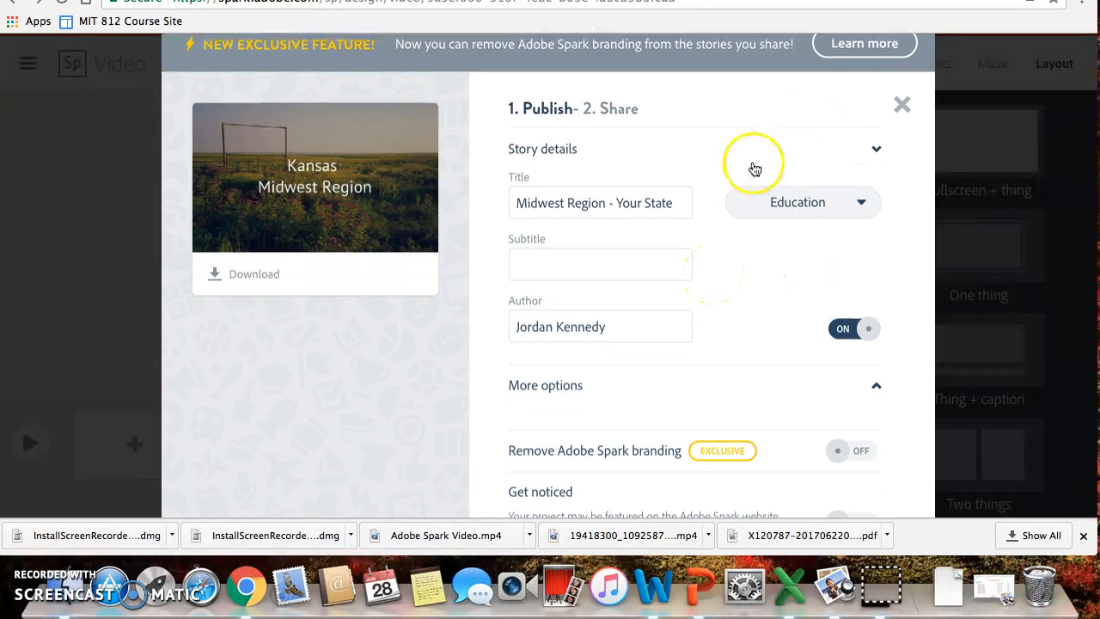
pyautogui.scroll(-3, 751, 167)
pyautogui.click(557, 474)
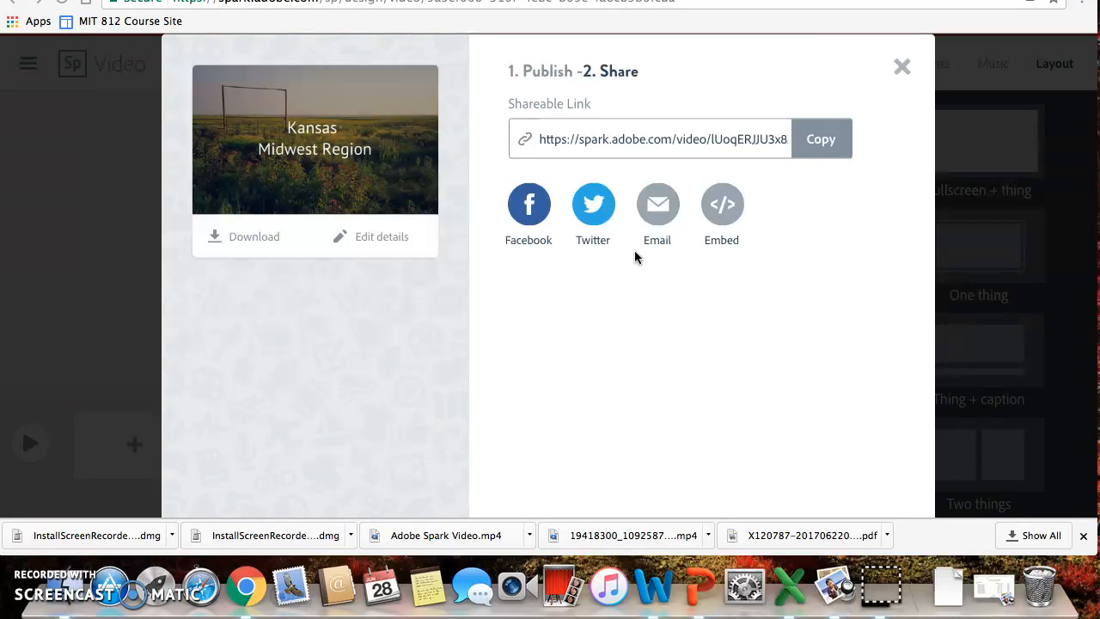
pyautogui.click(187, 216)
pyautogui.click(285, 246)
pyautogui.click(270, 209)
pyautogui.click(248, 256)
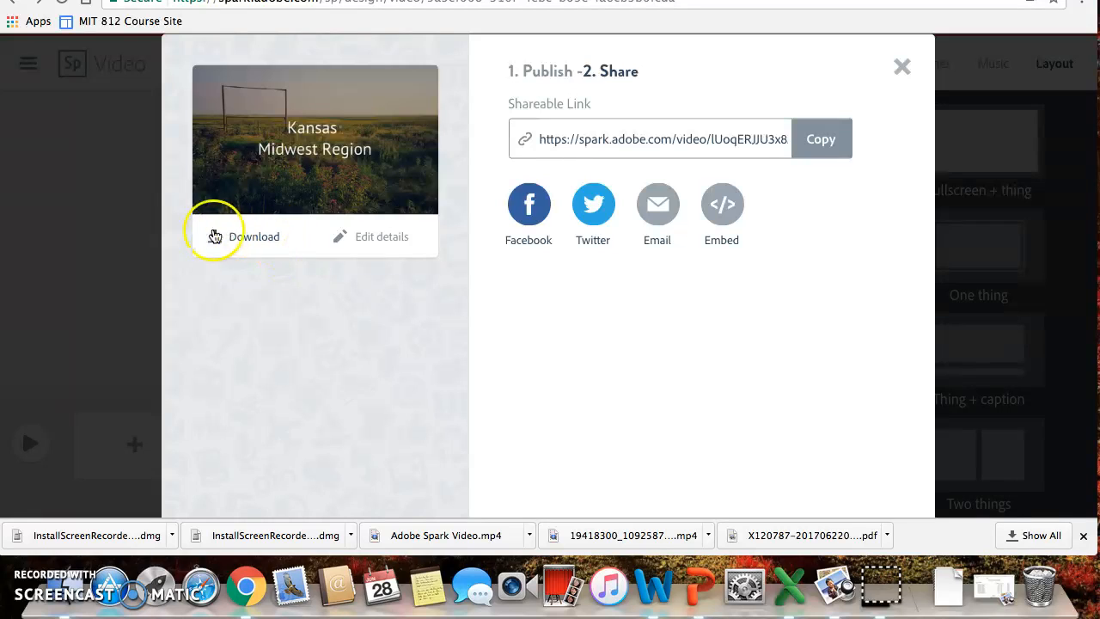